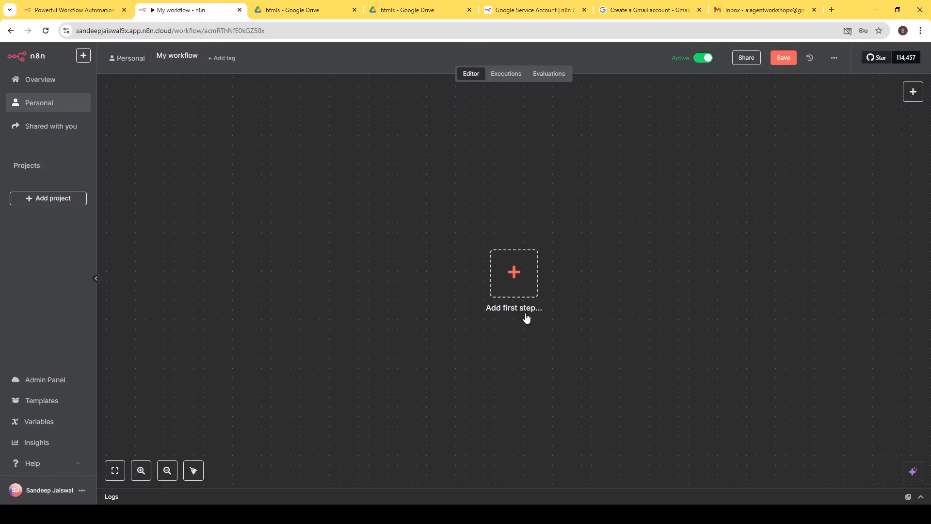
{"action": "left_click", "coordinate": [510, 278]}
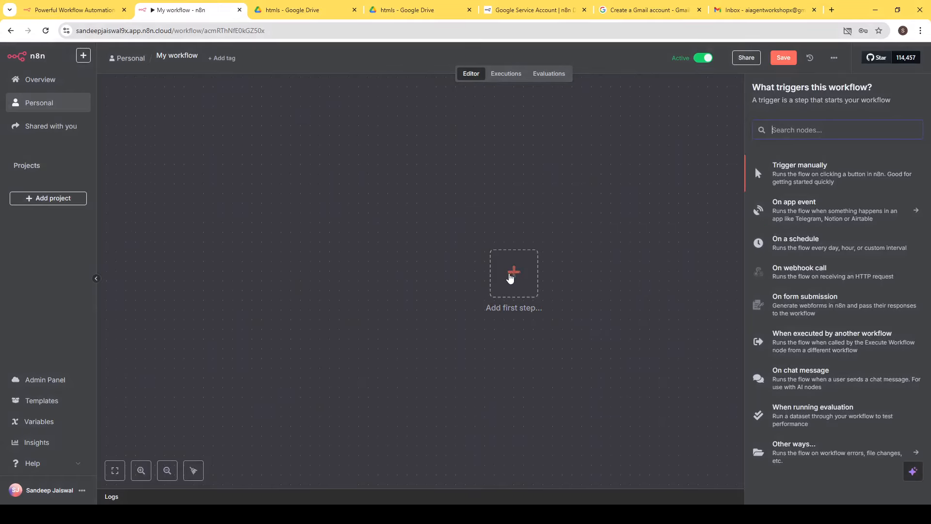
{"action": "left_click_drag", "start_coordinate": [752, 87], "coordinate": [876, 91]}
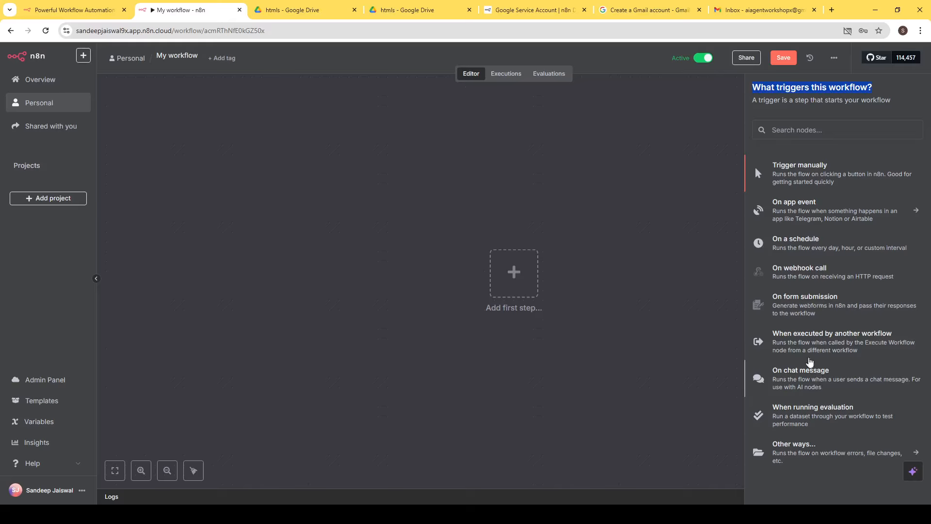
{"action": "left_click", "coordinate": [815, 174]}
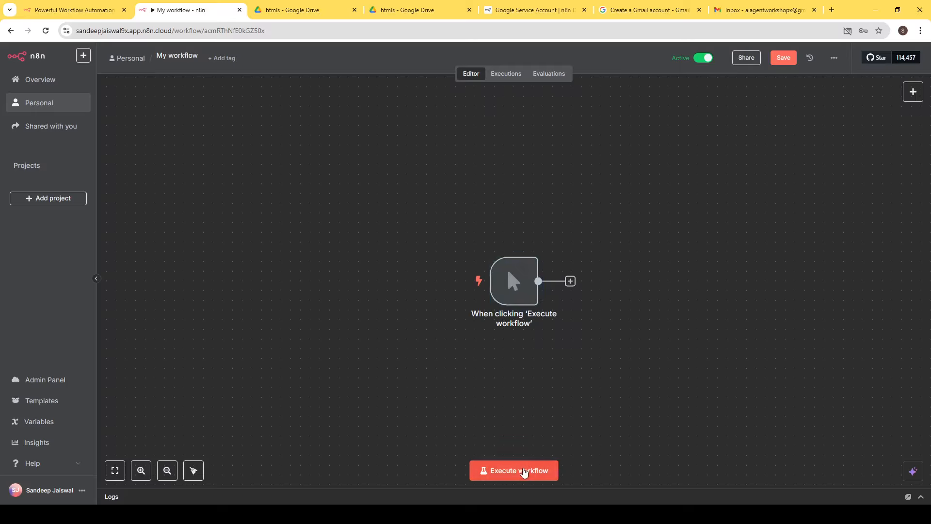
{"action": "mouse_move", "coordinate": [504, 296]}
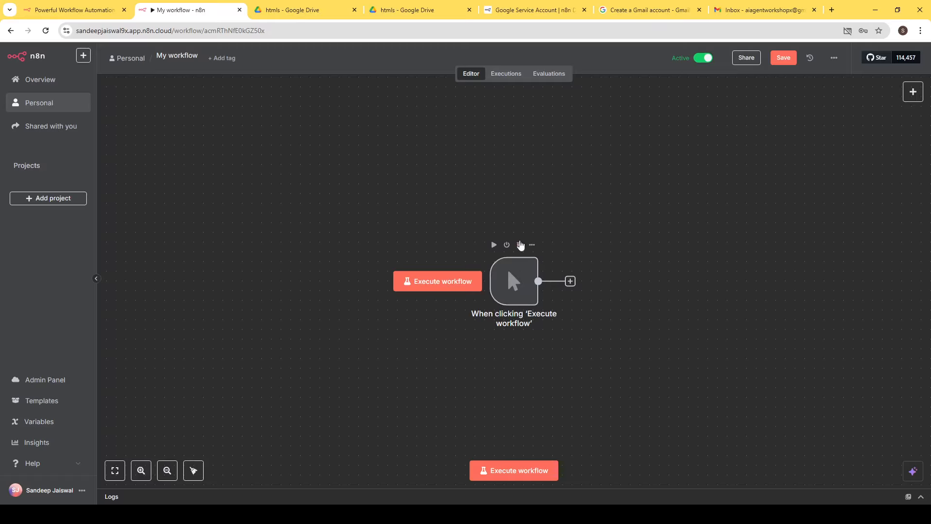
{"action": "left_click", "coordinate": [519, 245]}
Step: Add a Google Drive trigger for changes involving a specific folder as the workflow's first step
{"action": "left_click", "coordinate": [523, 283]}
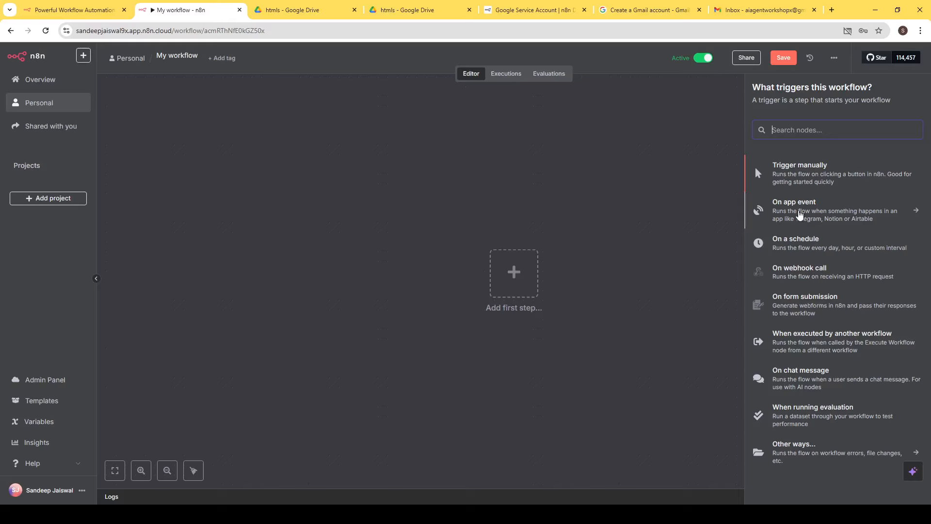
{"action": "left_click", "coordinate": [805, 213]}
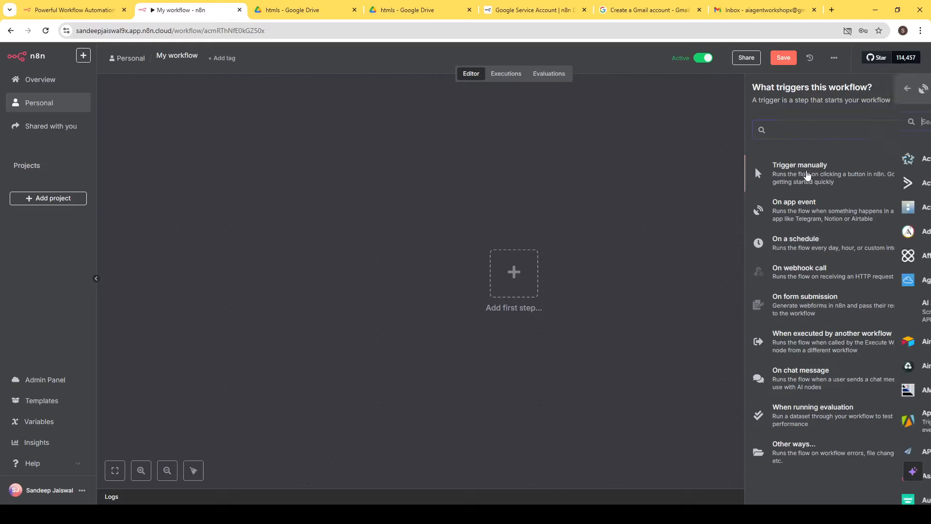
{"action": "type", "text": "GOOGL"}
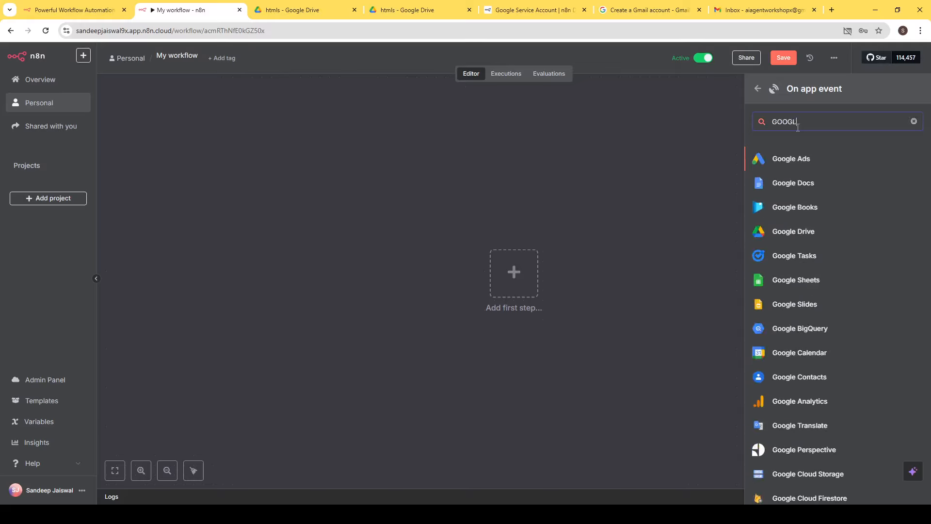
{"action": "type", "text": "E DRIVE"}
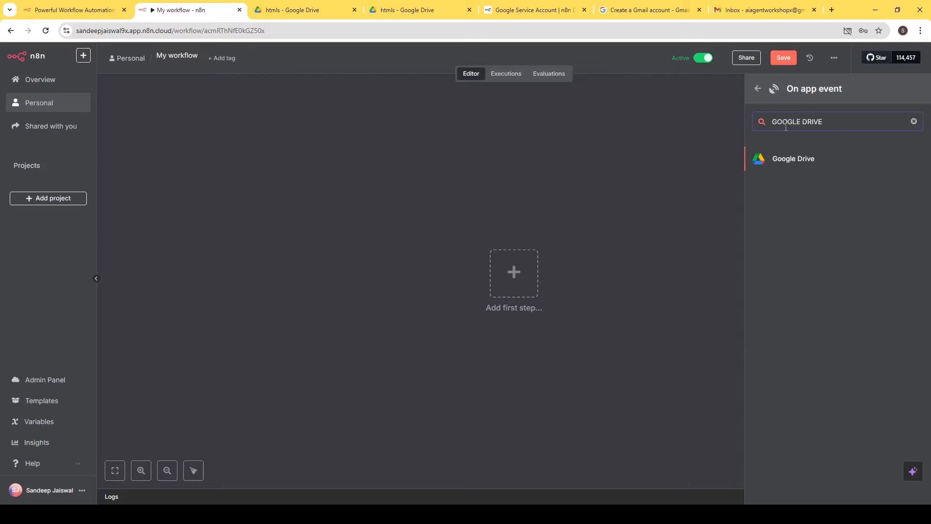
{"action": "left_click", "coordinate": [795, 162]}
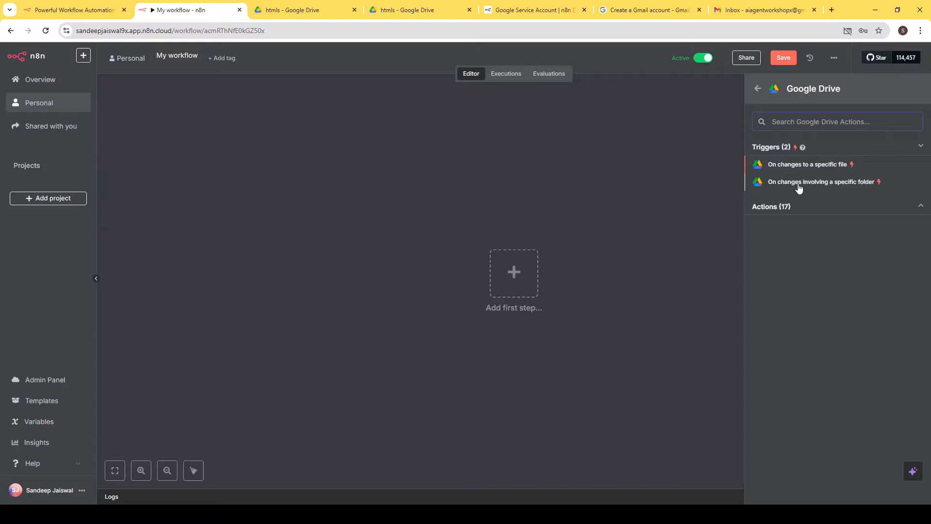
{"action": "left_click", "coordinate": [845, 189]}
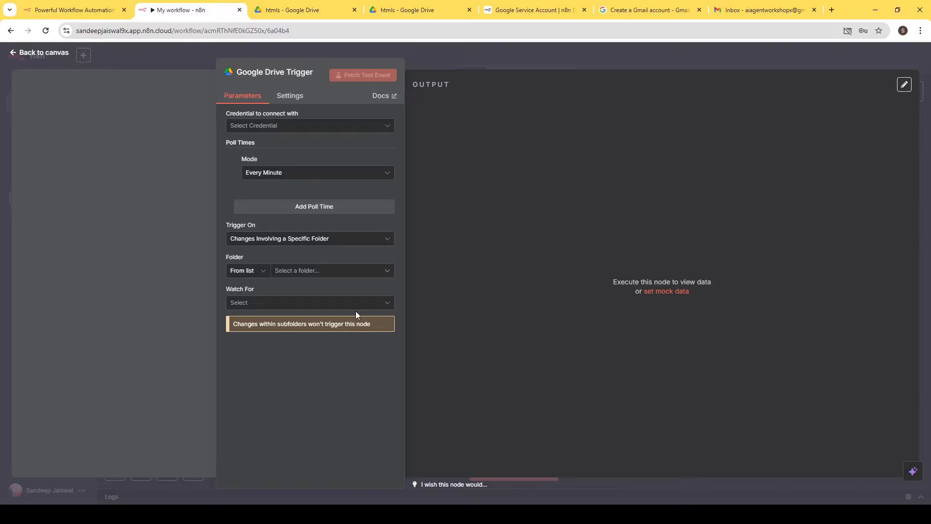
Step: Start a new Google Drive OAuth2 credential for the trigger and review its required fields
{"action": "left_click", "coordinate": [286, 125]}
{"action": "left_click", "coordinate": [287, 127]}
{"action": "left_click", "coordinate": [289, 128]}
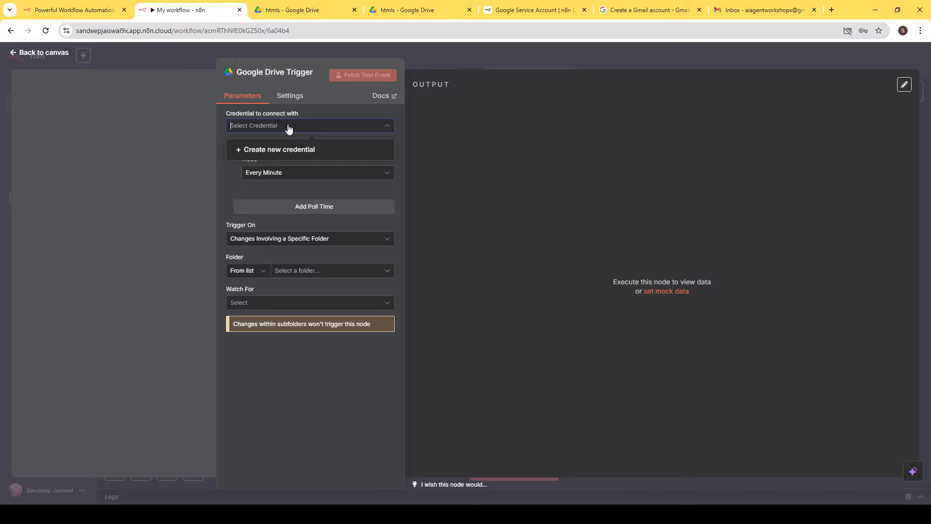
{"action": "left_click", "coordinate": [286, 152]}
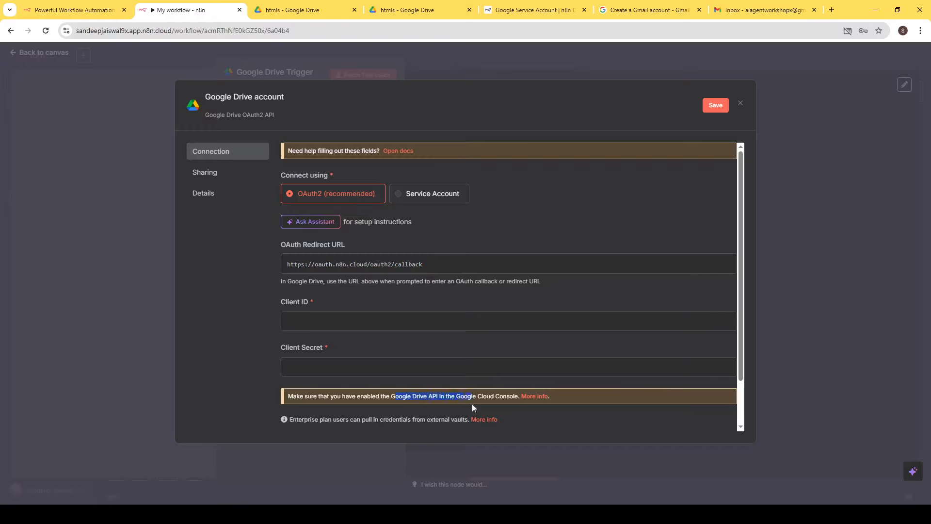
{"action": "left_click", "coordinate": [408, 396]}
{"action": "left_click", "coordinate": [328, 301]}
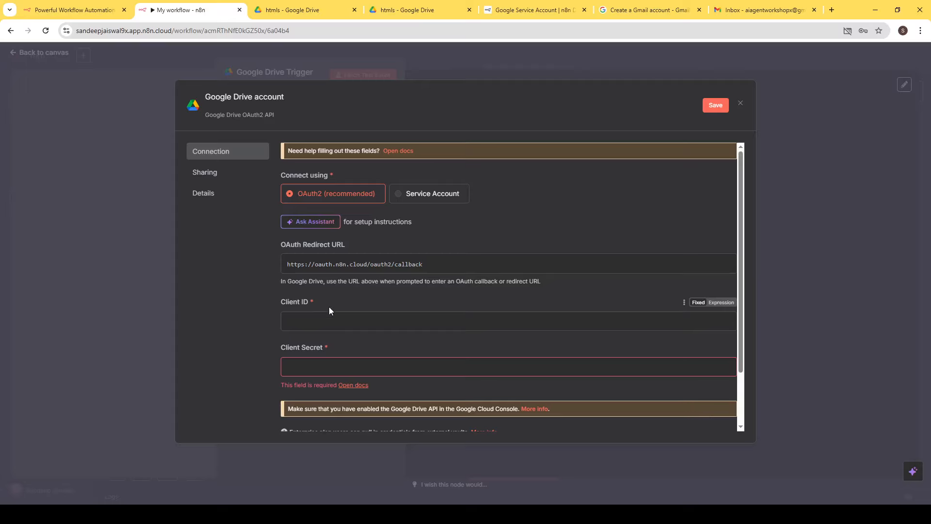
{"action": "scroll", "coordinate": [334, 304], "scroll_direction": "down", "scroll_amount": 2}
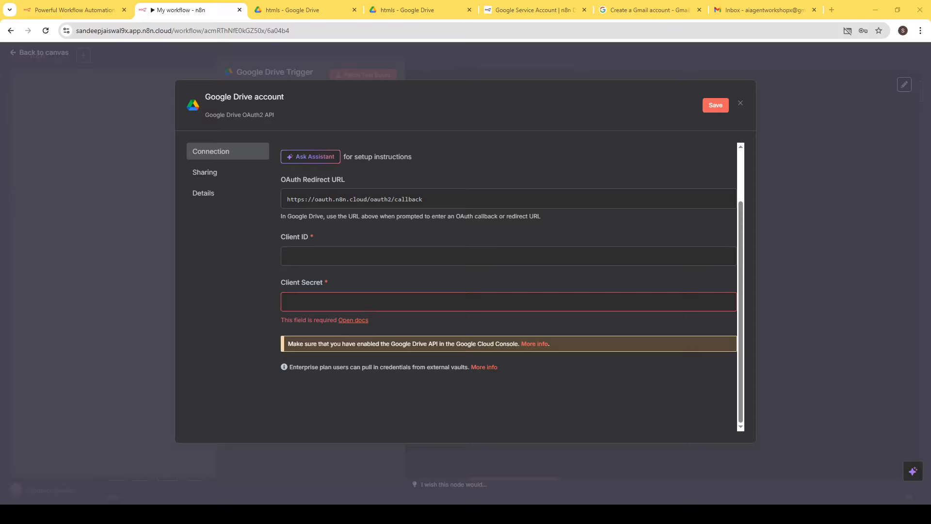
Step: Paste the OAuth client ID and client secret into the Google Drive credential, and connect the account by signing in with Google
{"action": "left_click", "coordinate": [508, 301]}
{"action": "left_click", "coordinate": [354, 252]}
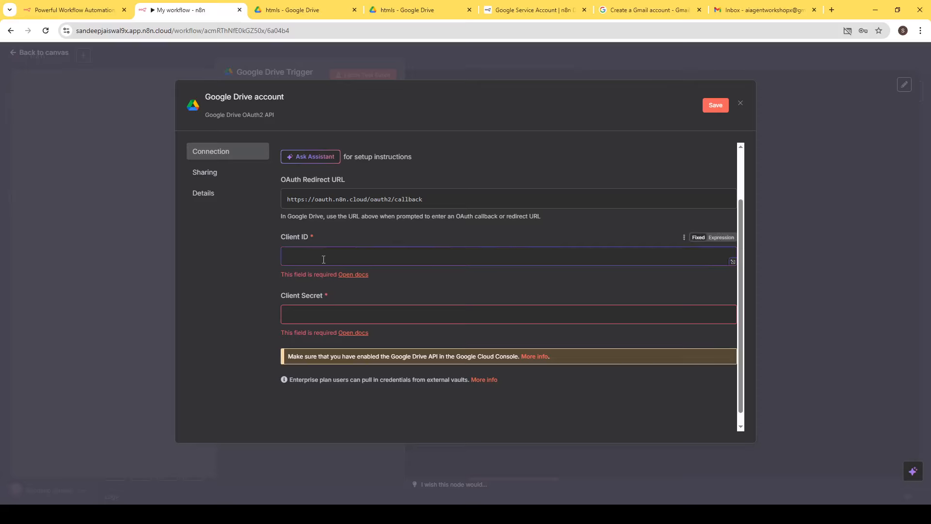
{"action": "key", "text": "ctrl+v"}
{"action": "key", "text": "alt+Tab"}
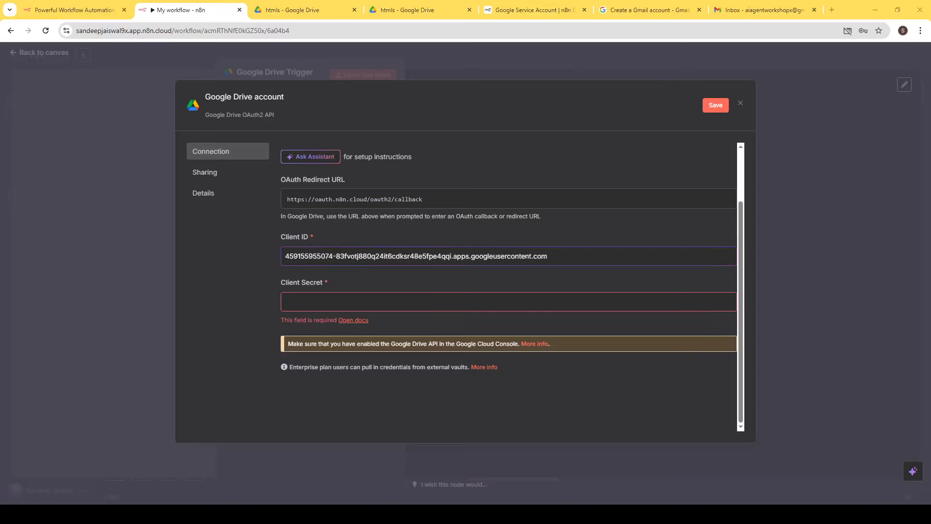
{"action": "key", "text": "alt+Tab"}
{"action": "left_click", "coordinate": [309, 300]}
{"action": "key", "text": "ctrl+v"}
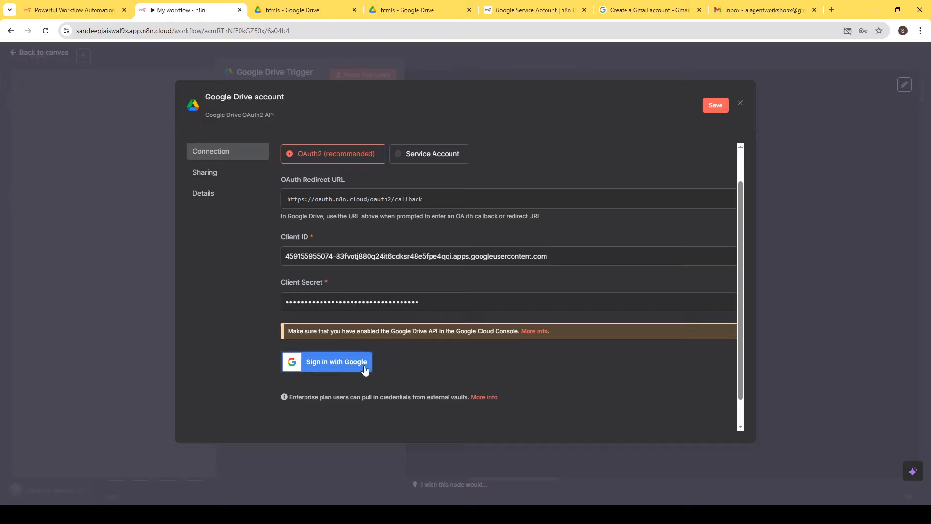
{"action": "left_click", "coordinate": [323, 362]}
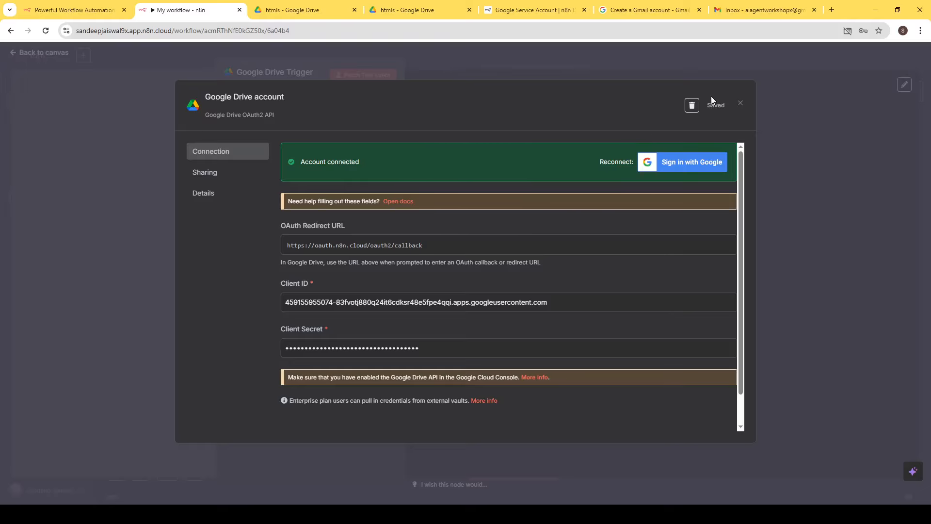
{"action": "left_click", "coordinate": [402, 75]}
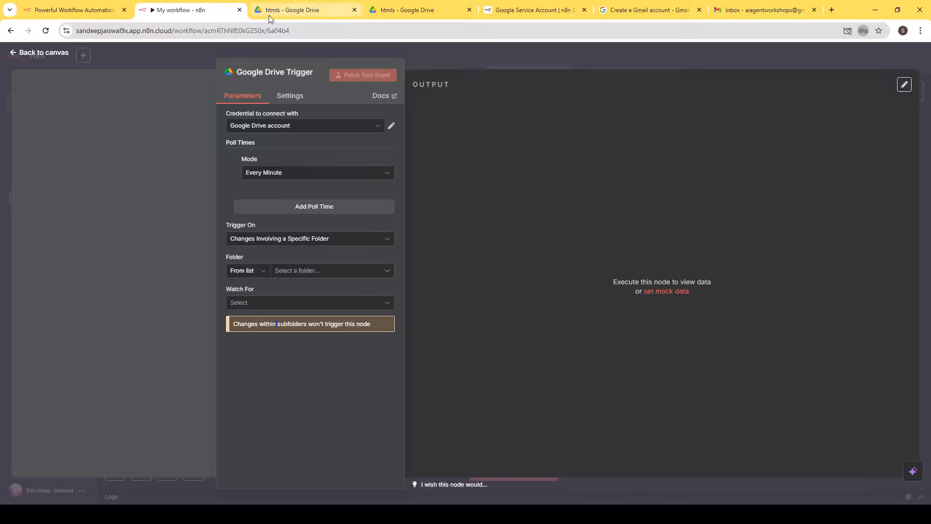
Step: Check the folder name in My Drive and set the trigger's folder to htmls
{"action": "left_click", "coordinate": [305, 274]}
{"action": "left_click", "coordinate": [303, 10]}
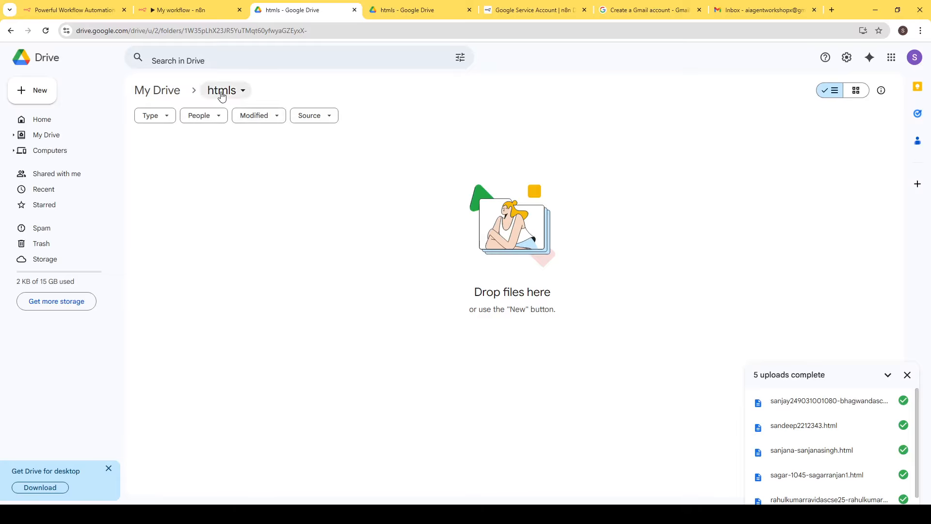
{"action": "left_click", "coordinate": [158, 91]}
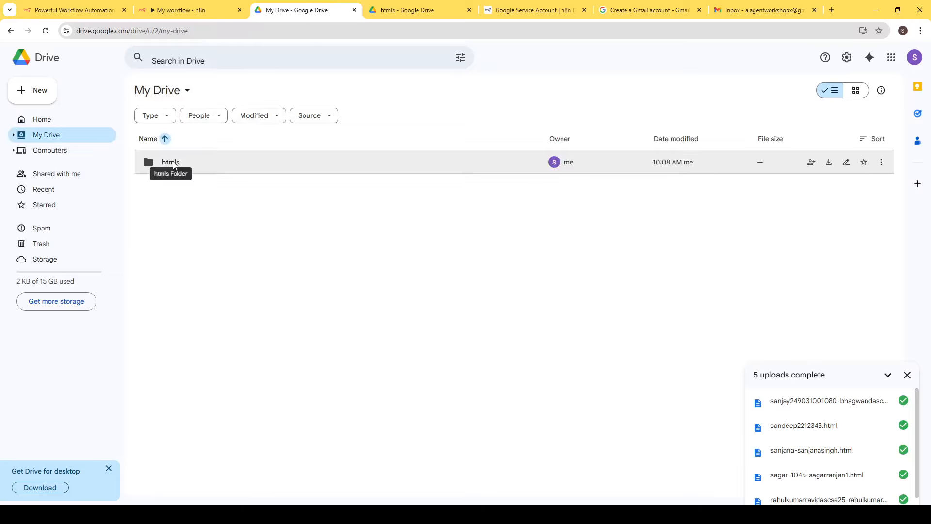
{"action": "left_click", "coordinate": [193, 15]}
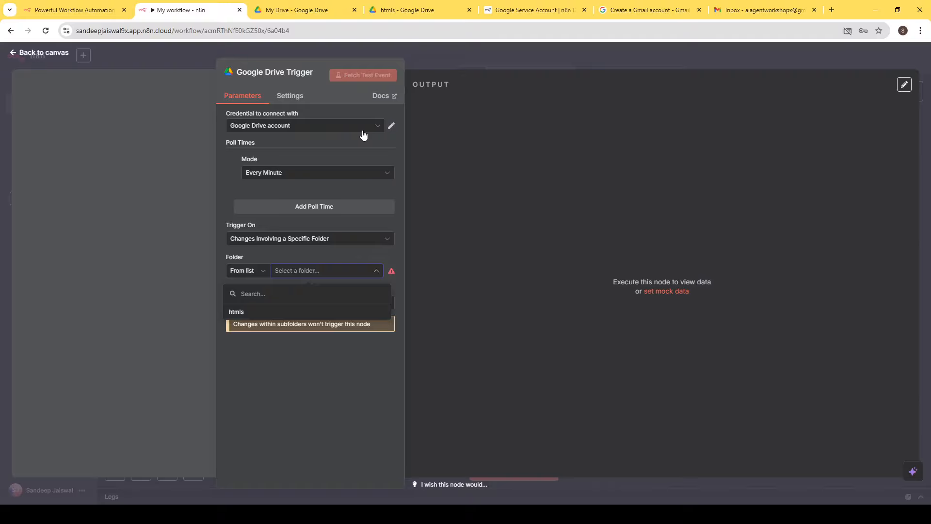
{"action": "left_click", "coordinate": [322, 404]}
{"action": "left_click", "coordinate": [301, 272]}
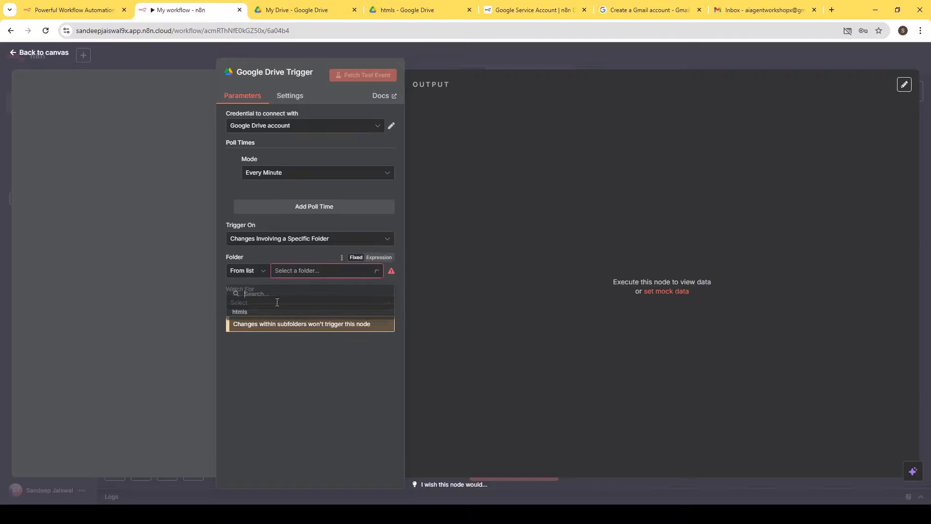
{"action": "left_click", "coordinate": [238, 312]}
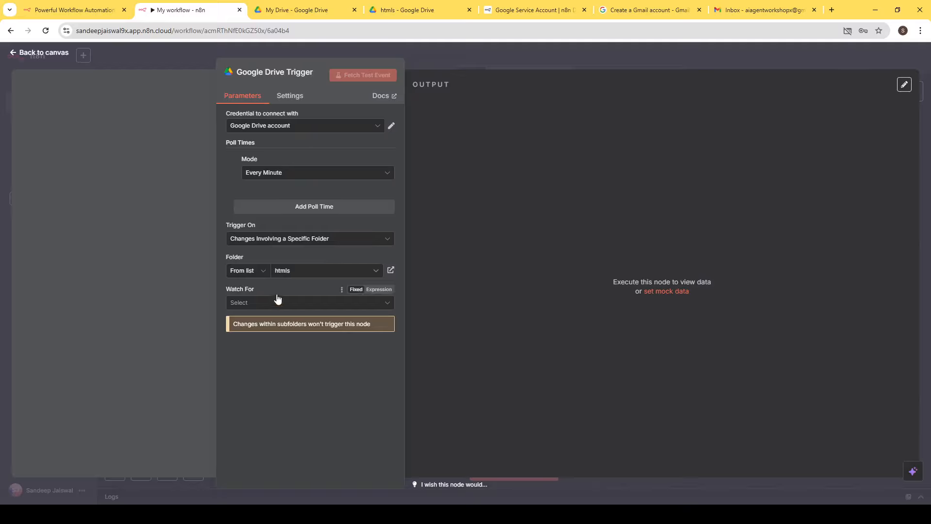
Step: Set the trigger to watch for File Created and return to the canvas
{"action": "left_click", "coordinate": [256, 303]}
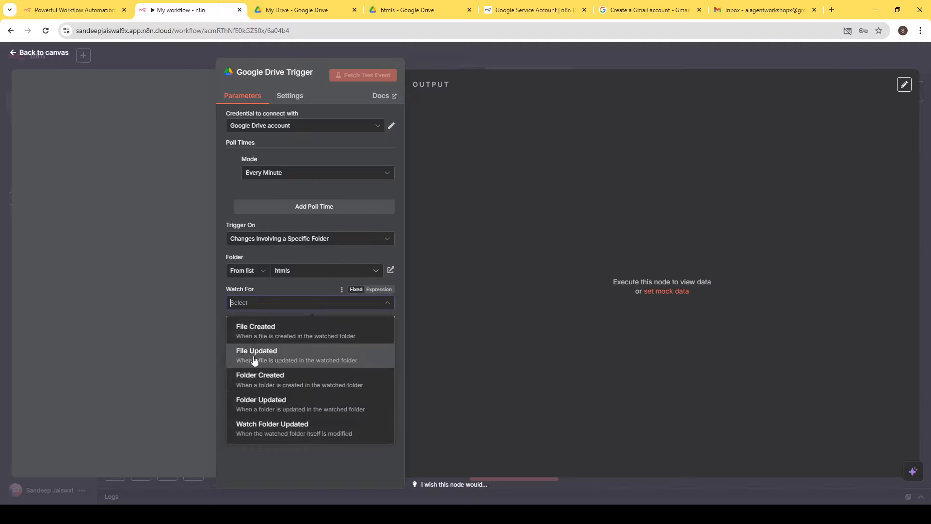
{"action": "left_click", "coordinate": [265, 332]}
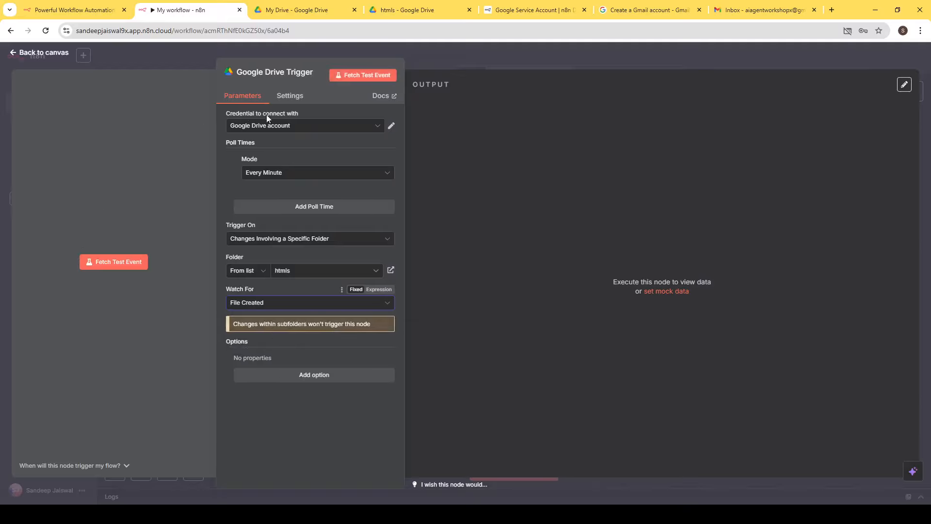
{"action": "left_click", "coordinate": [508, 65]}
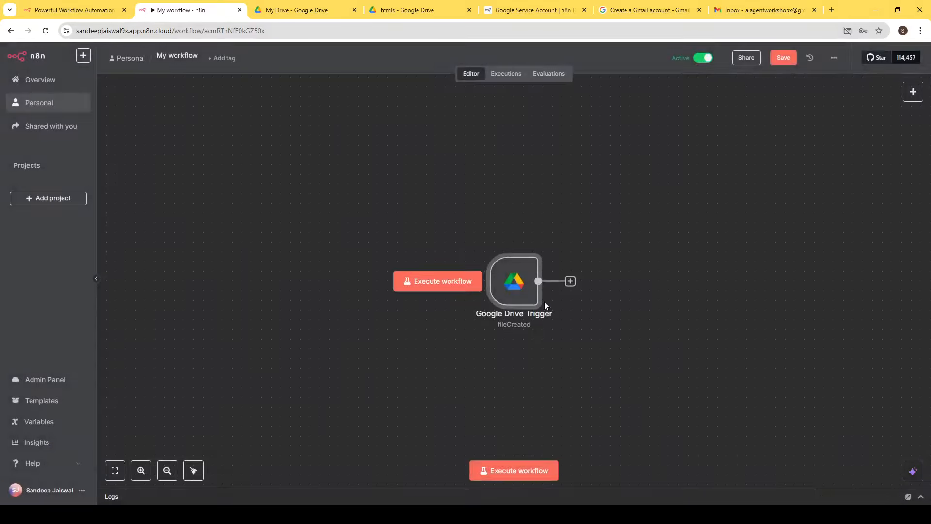
Step: Move the Google Drive Trigger node to the upper-left area of the canvas and deselect it
{"action": "left_click_drag", "start_coordinate": [423, 219], "coordinate": [586, 356]}
{"action": "left_click_drag", "start_coordinate": [513, 295], "coordinate": [280, 232]}
{"action": "left_click", "coordinate": [391, 240]}
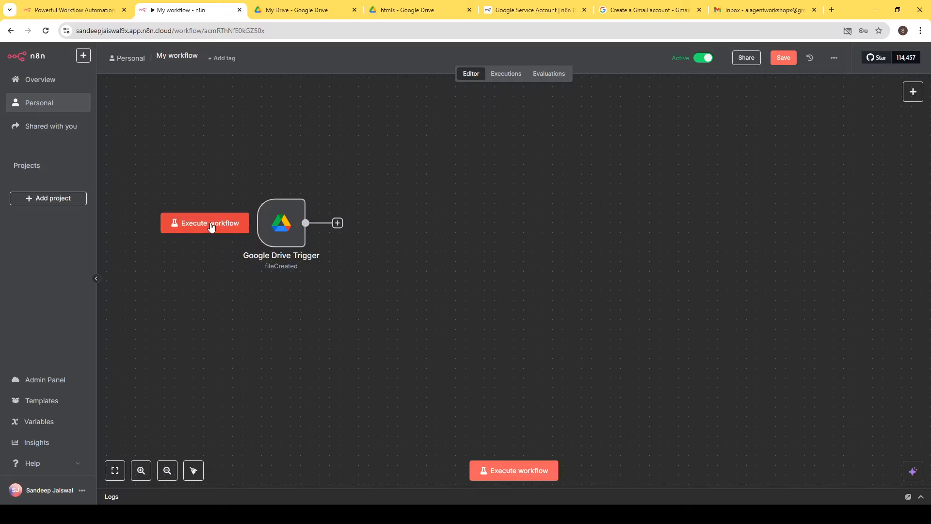
Step: Open the Google Drive Trigger node and fetch a test event
{"action": "right_click", "coordinate": [278, 225]}
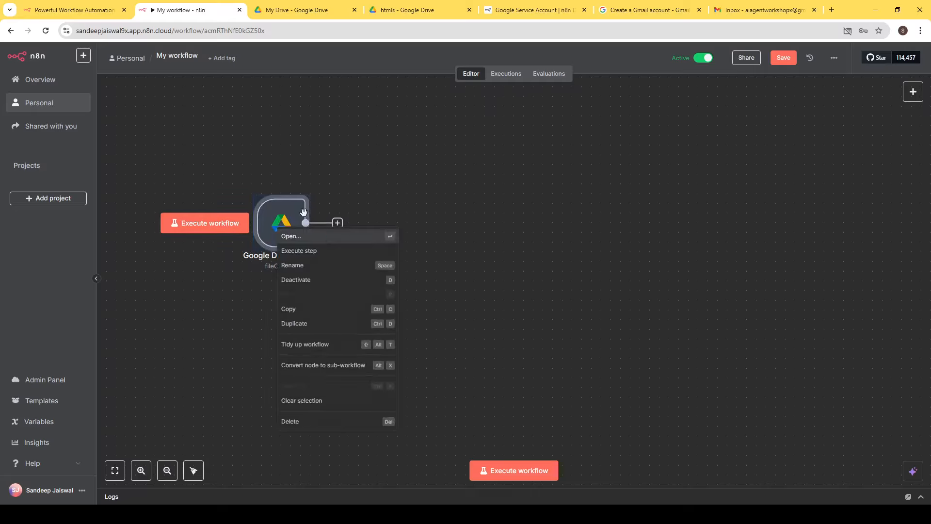
{"action": "left_click", "coordinate": [295, 236]}
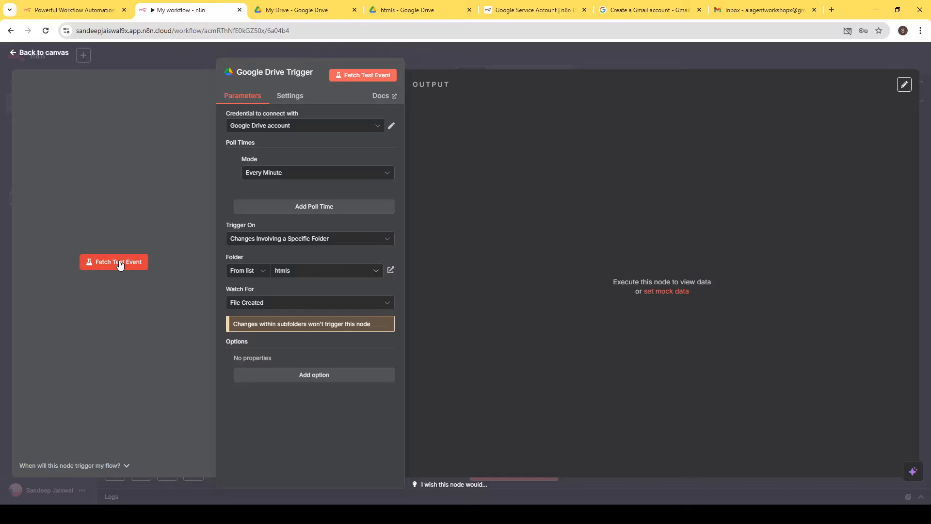
{"action": "left_click", "coordinate": [120, 263]}
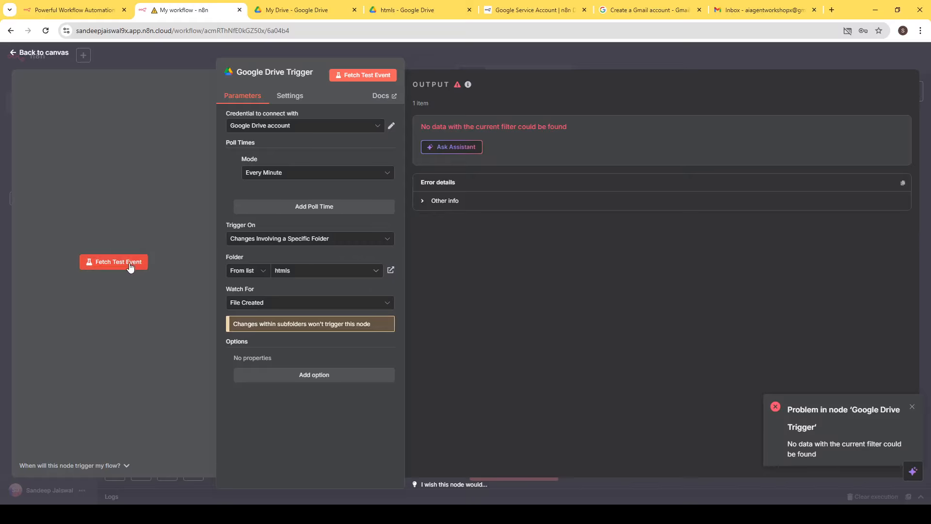
{"action": "left_click_drag", "start_coordinate": [420, 131], "coordinate": [559, 134]}
{"action": "left_click", "coordinate": [560, 134]}
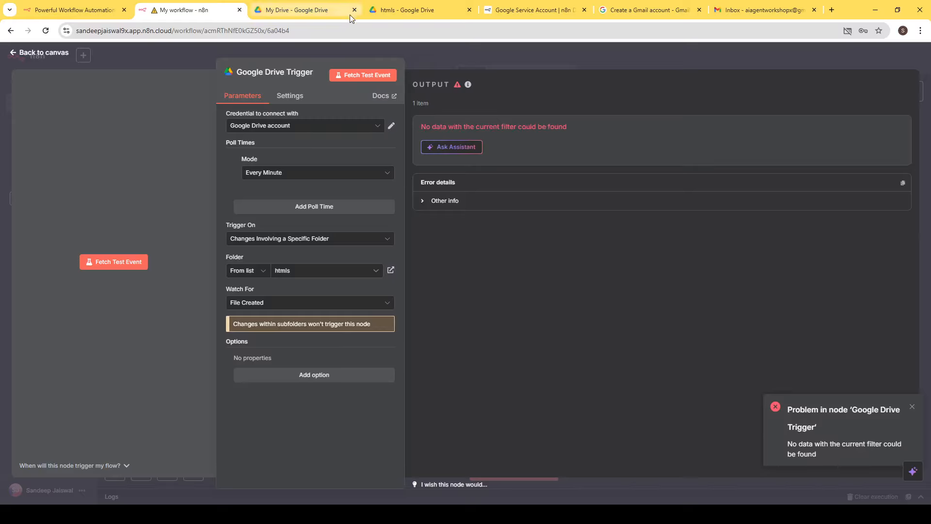
Step: Inspect the contents of the htmls folder in Google Drive and return to the n8n workflow
{"action": "left_click", "coordinate": [319, 14]}
{"action": "left_click", "coordinate": [391, 15]}
{"action": "left_click", "coordinate": [318, 17]}
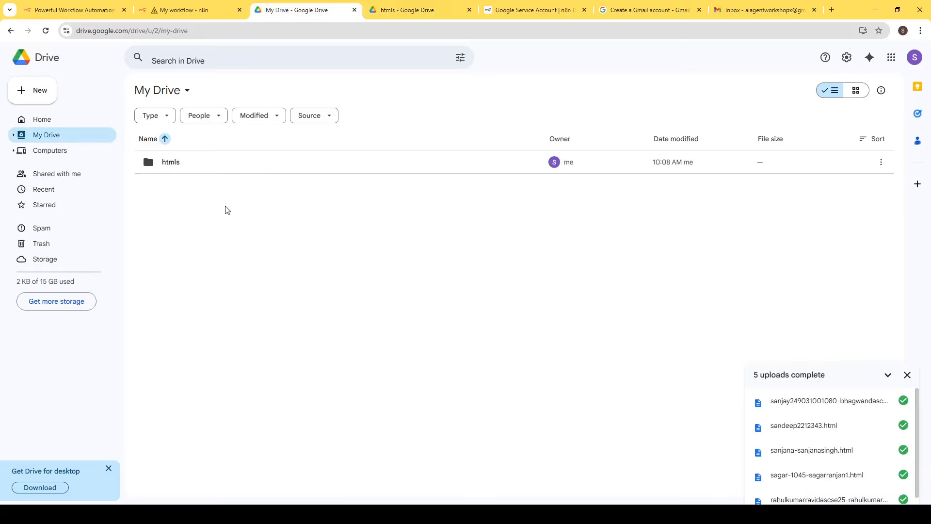
{"action": "double_click", "coordinate": [214, 171]}
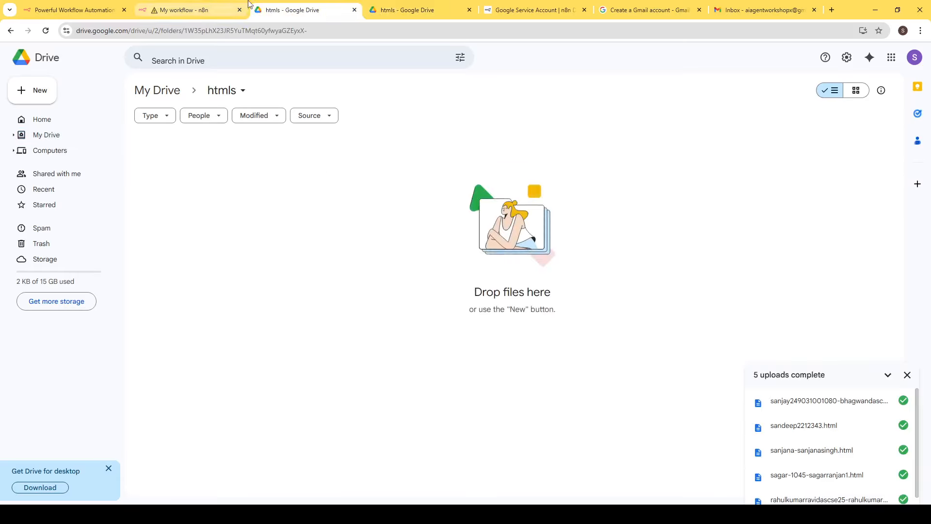
{"action": "left_click", "coordinate": [199, 6]}
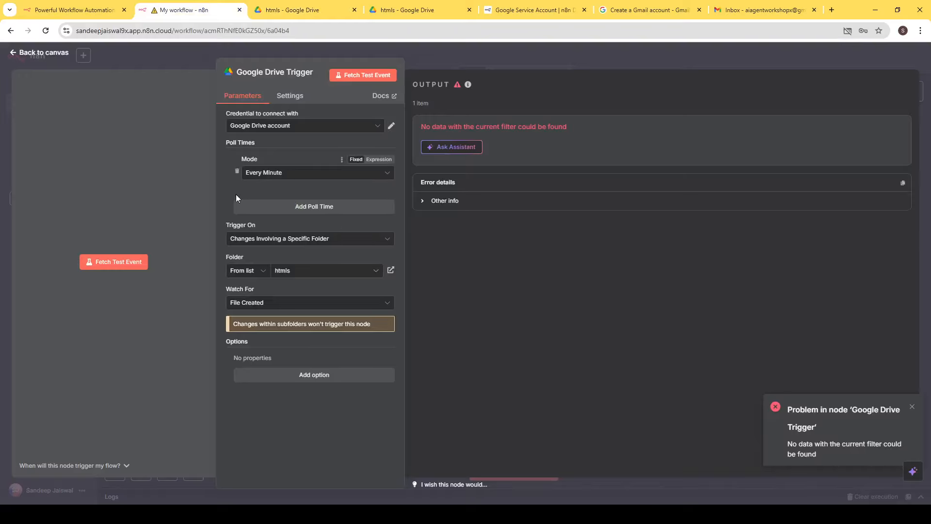
Step: Switch to Google Drive and upload one more HTML file from the computer into the htmls folder
{"action": "left_click", "coordinate": [290, 11]}
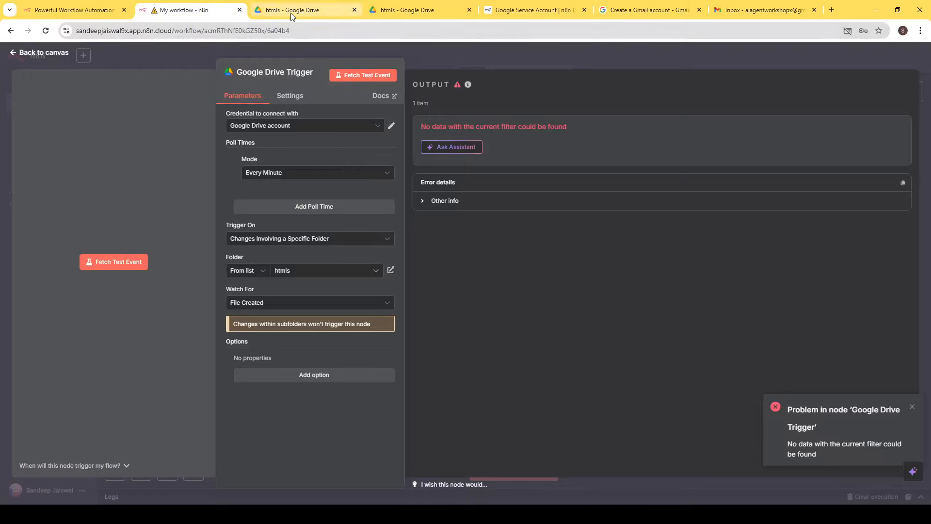
{"action": "key", "text": "alt+Tab"}
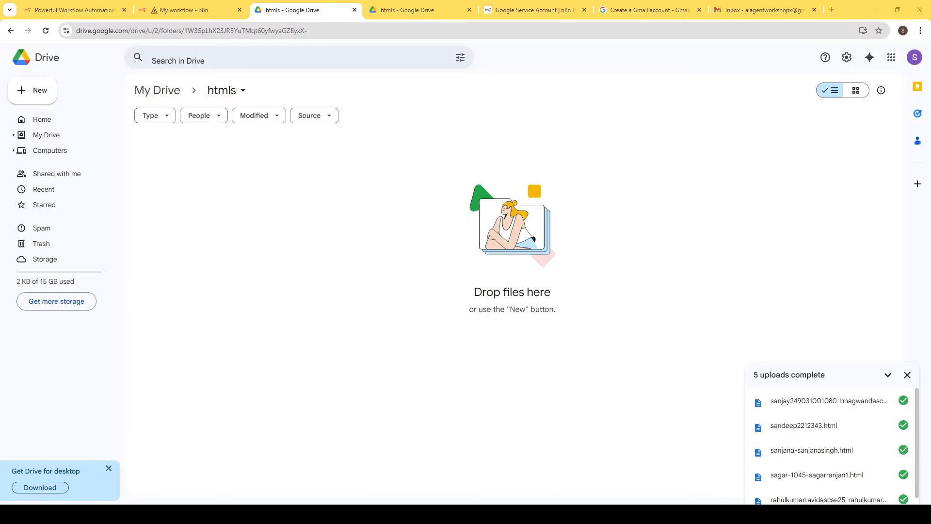
{"action": "left_click_drag", "start_coordinate": [466, 502], "coordinate": [376, 216]}
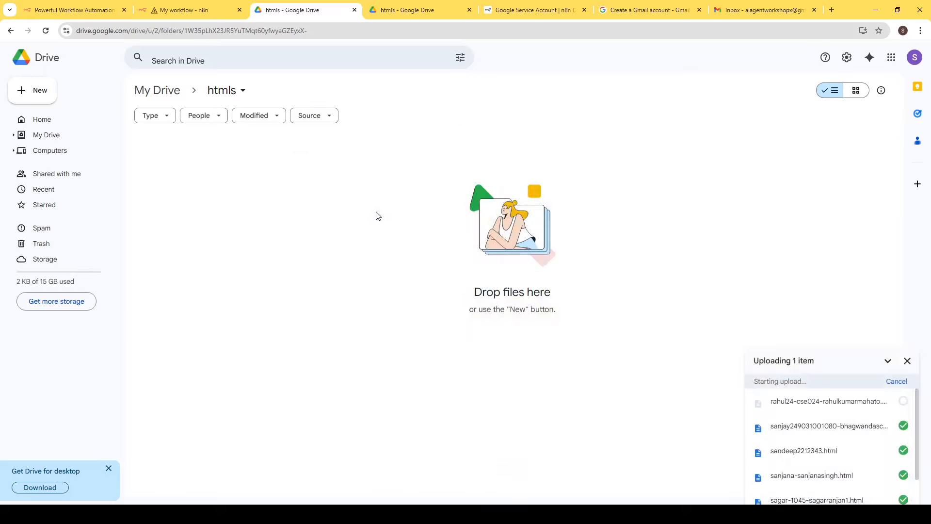
Step: Return to the n8n workflow, fetch a test event in the Google Drive Trigger node, and close the node
{"action": "left_click", "coordinate": [210, 10]}
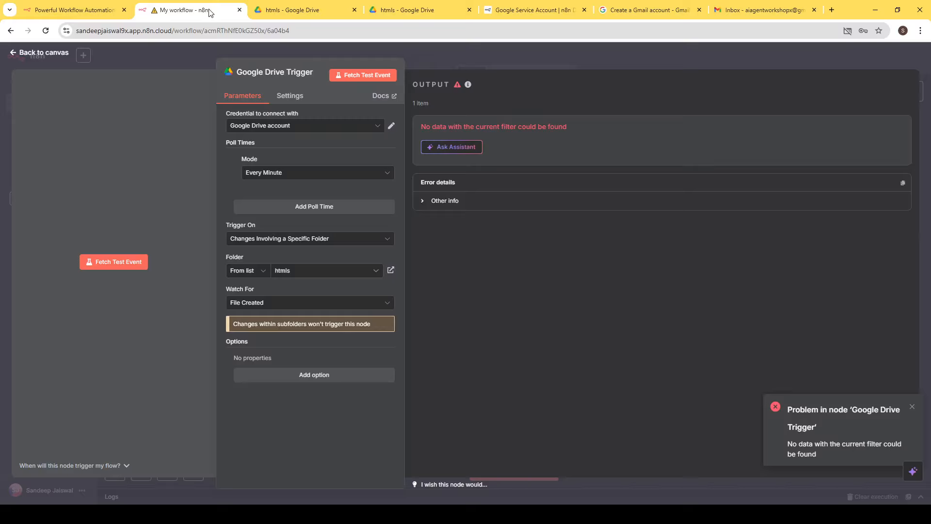
{"action": "left_click", "coordinate": [121, 261]}
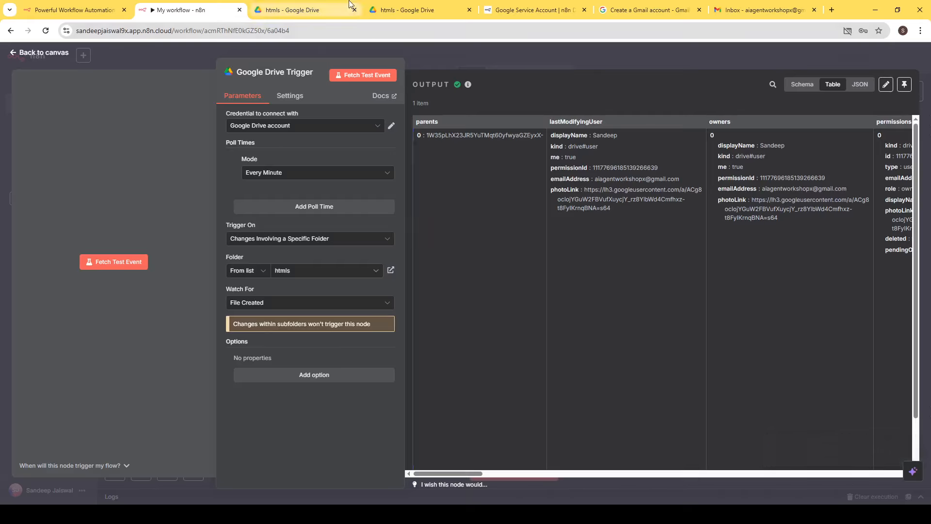
{"action": "left_click", "coordinate": [487, 65]}
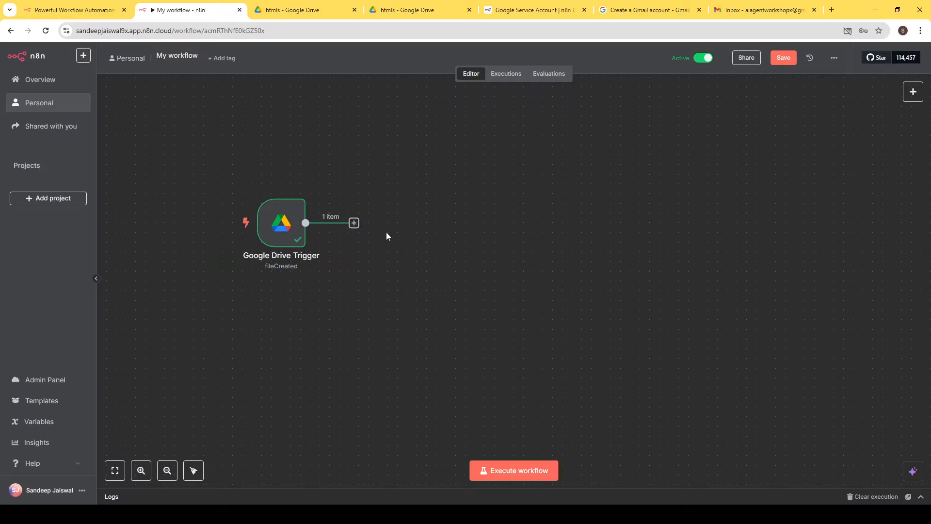
Step: Add a Gmail node with the Send a message action after the Google Drive Trigger and return to the canvas
{"action": "left_click", "coordinate": [354, 223]}
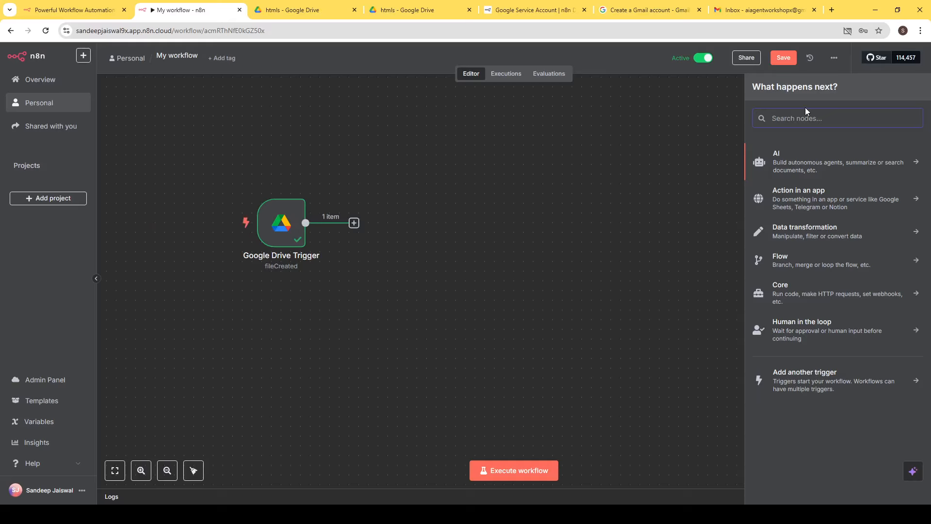
{"action": "type", "text": "GM"}
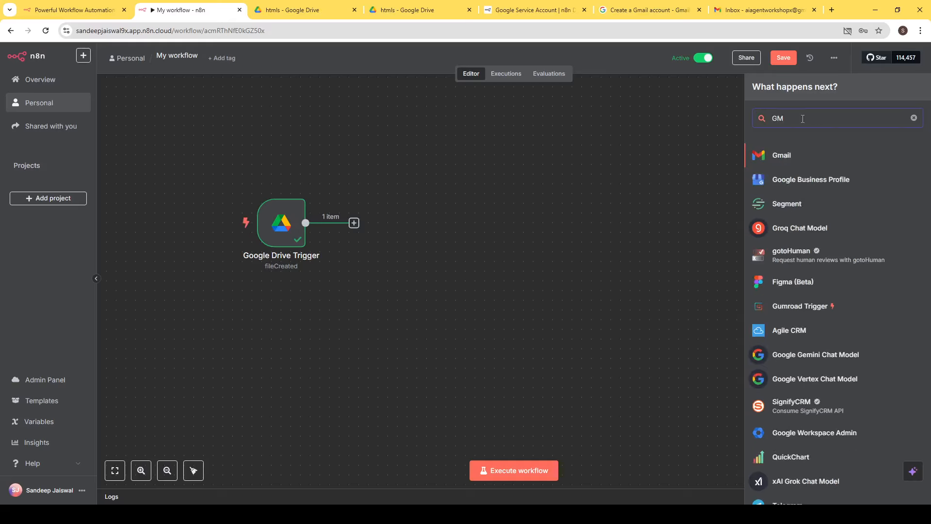
{"action": "left_click", "coordinate": [785, 155]}
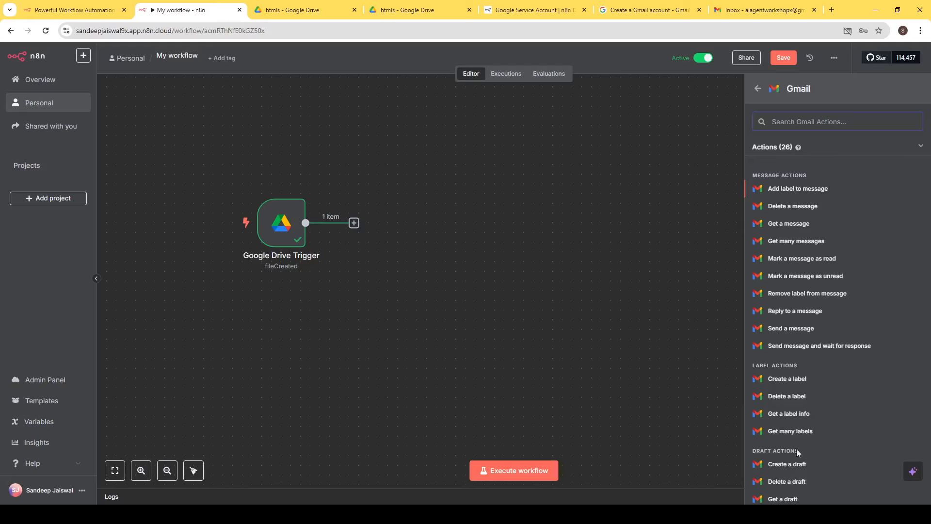
{"action": "scroll", "coordinate": [809, 427], "scroll_direction": "down", "scroll_amount": 2}
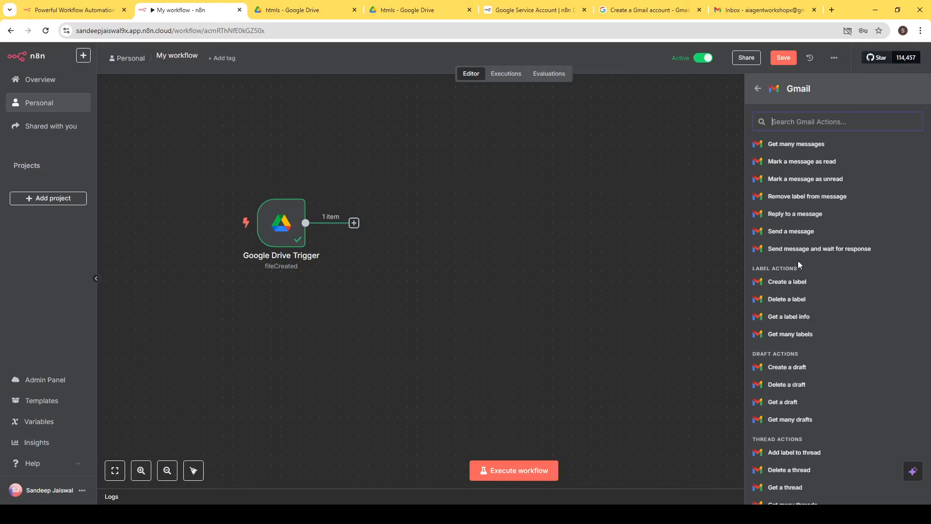
{"action": "left_click", "coordinate": [806, 232]}
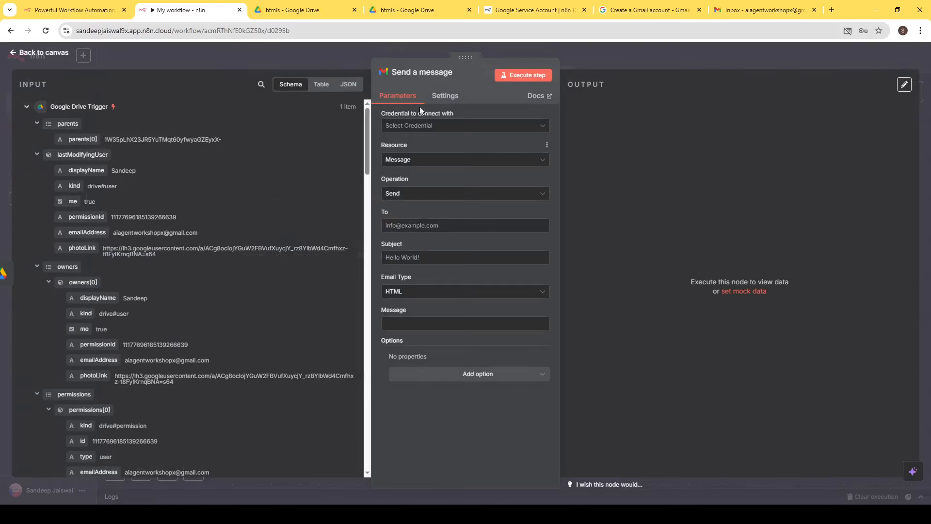
{"action": "left_click", "coordinate": [515, 57]}
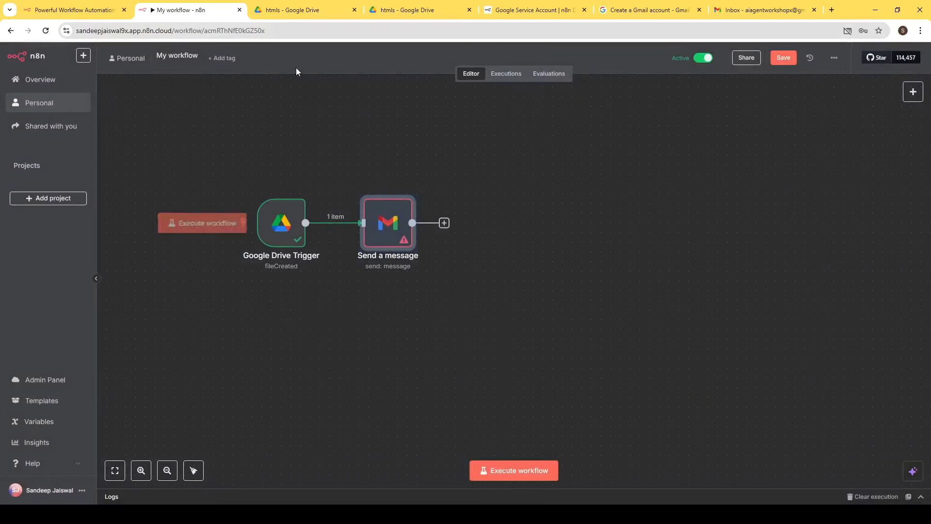
Step: Open the Send a message node and create a Gmail OAuth2 credential by signing in with Google
{"action": "mouse_move", "coordinate": [282, 228]}
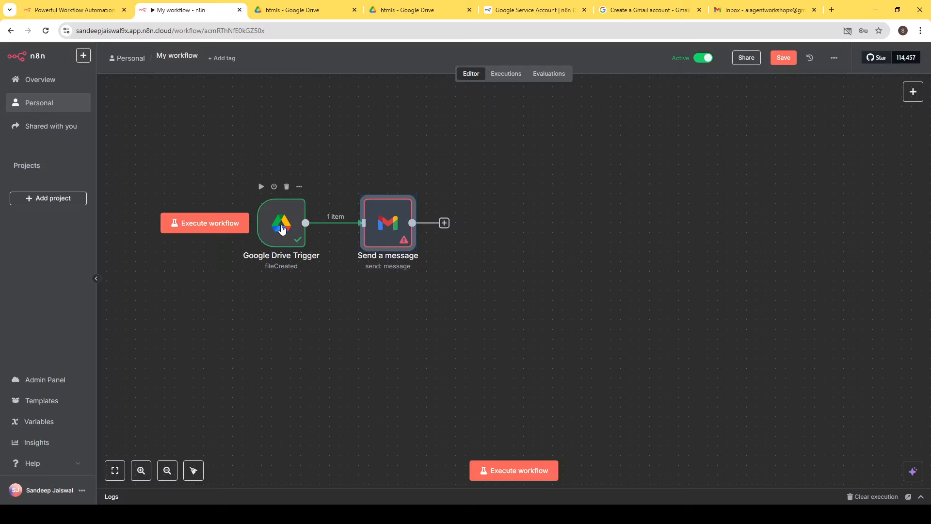
{"action": "right_click", "coordinate": [390, 234]}
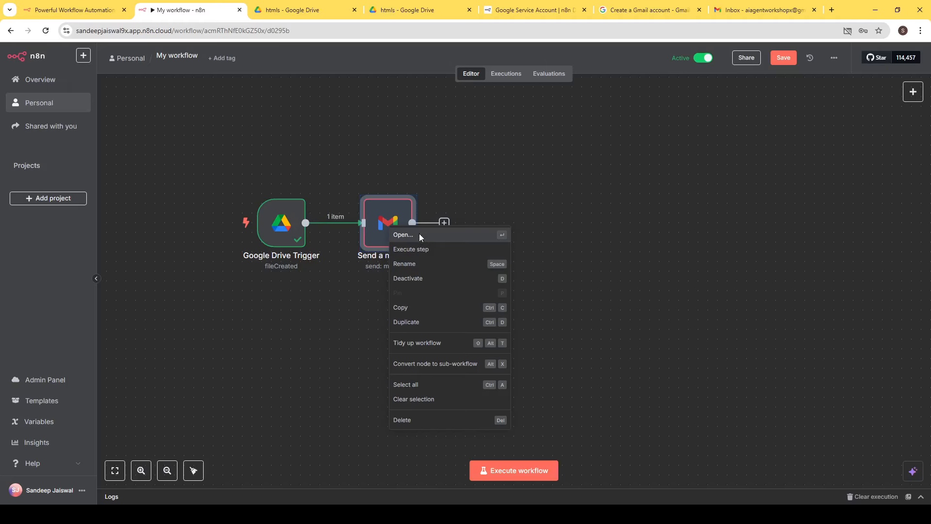
{"action": "left_click", "coordinate": [420, 236]}
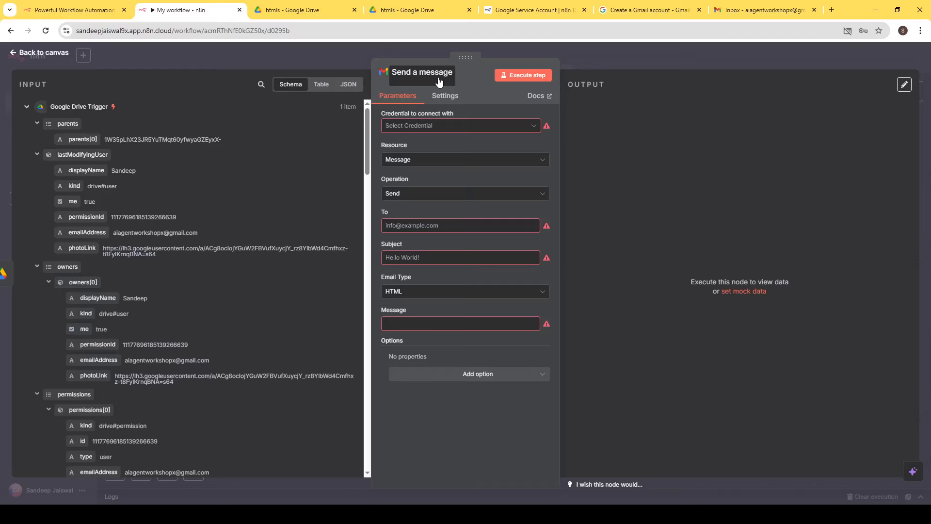
{"action": "left_click", "coordinate": [438, 126]}
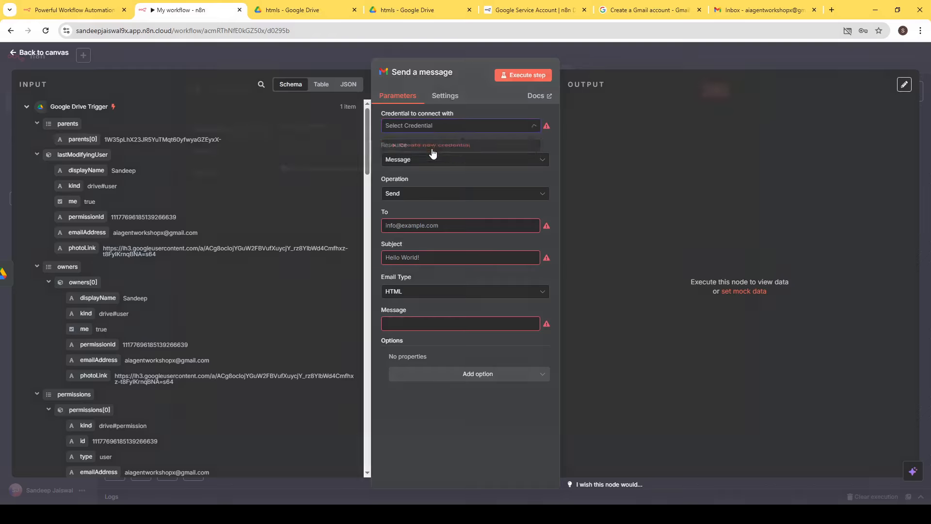
{"action": "left_click", "coordinate": [432, 146]}
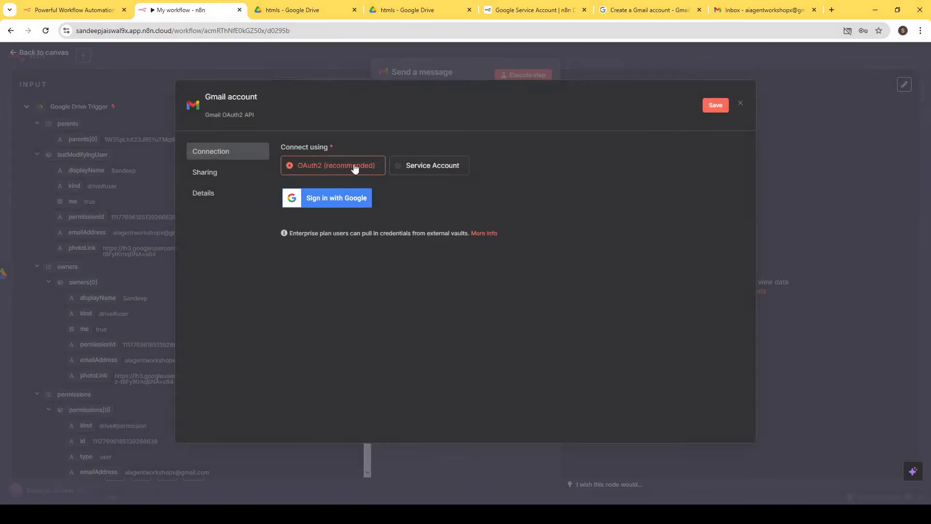
{"action": "left_click", "coordinate": [326, 200]}
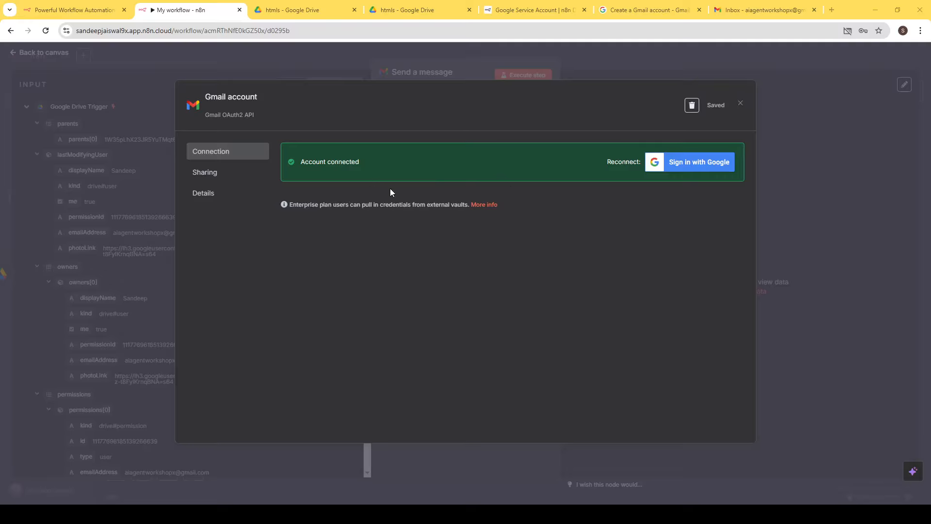
{"action": "left_click", "coordinate": [431, 67]}
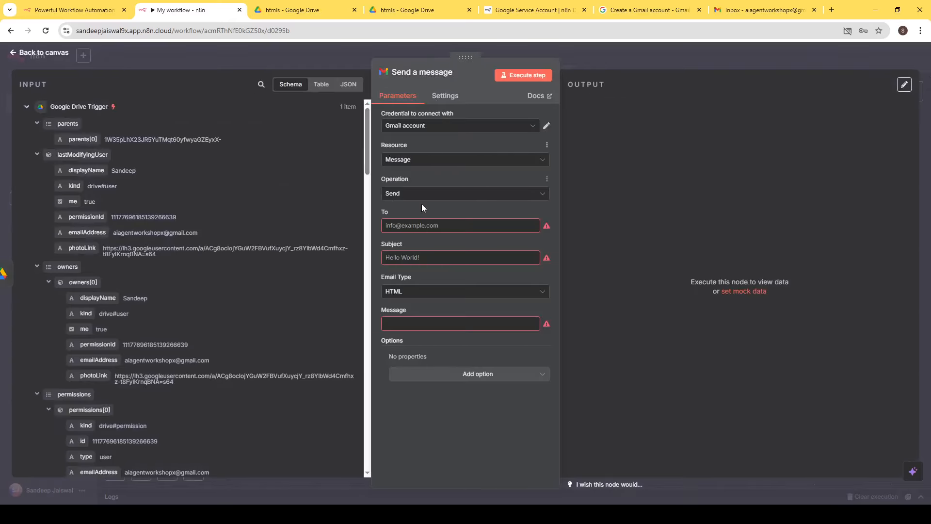
Step: Copy the lastModifyingUser email address from the trigger data into the message's To field
{"action": "left_click", "coordinate": [421, 226]}
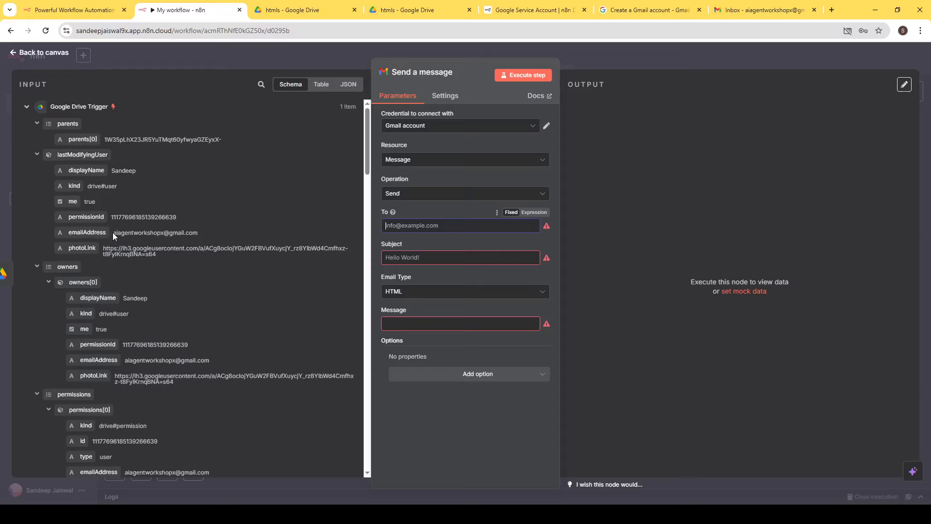
{"action": "left_click_drag", "start_coordinate": [115, 236], "coordinate": [224, 239]}
{"action": "key", "text": "ctrl+c"}
{"action": "left_click", "coordinate": [422, 227]}
{"action": "key", "text": "ctrl+v"}
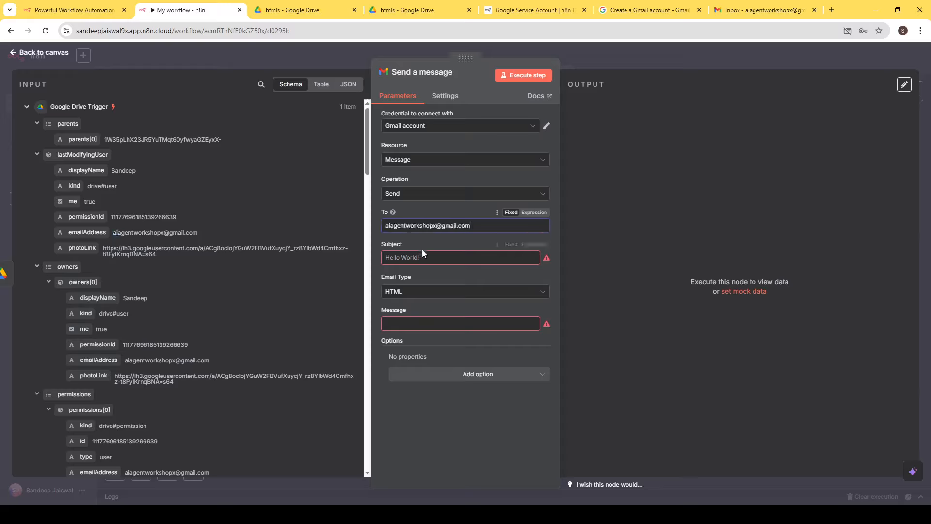
Step: Set the message's subject to "Html Received"
{"action": "left_click", "coordinate": [419, 260]}
{"action": "type", "text": "hTML "}
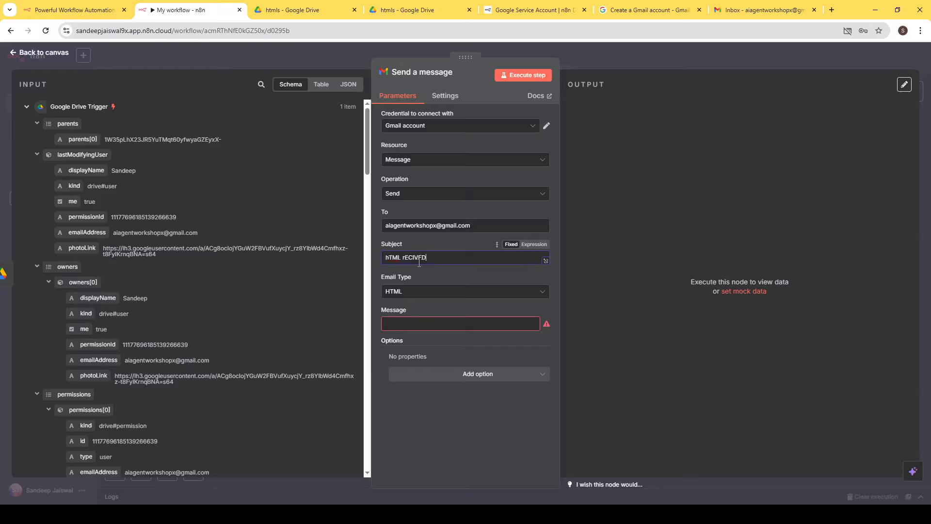
{"action": "type", "text": "rECIVED"}
{"action": "key", "text": "ctrl+a"}
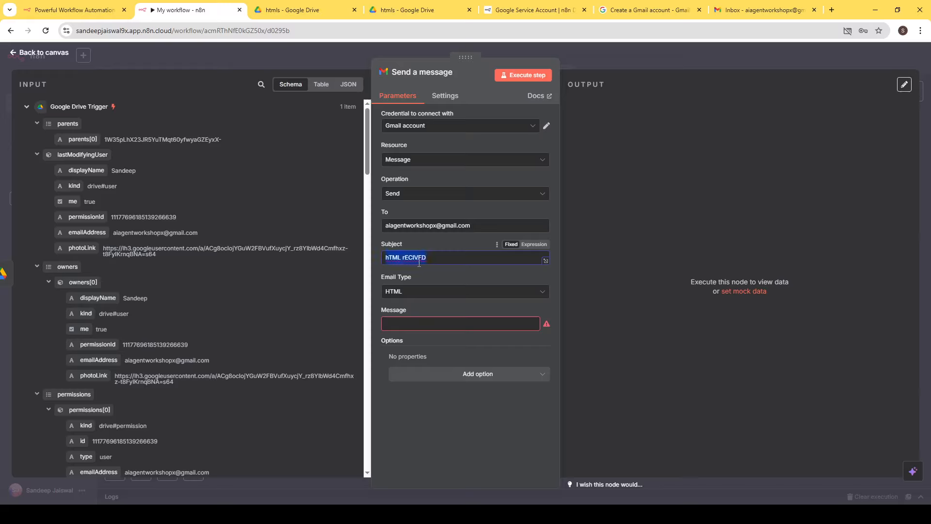
{"action": "type", "text": "Html Recived"}
{"action": "key", "text": "ctrl+a"}
{"action": "left_click", "coordinate": [405, 257]}
{"action": "type", "text": "e"}
Step: Copy the subject text "Html Received" into the Message body
{"action": "key", "text": "ctrl+a"}
{"action": "key", "text": "ctrl+c"}
{"action": "left_click", "coordinate": [456, 323]}
{"action": "key", "text": "ctrl+v"}
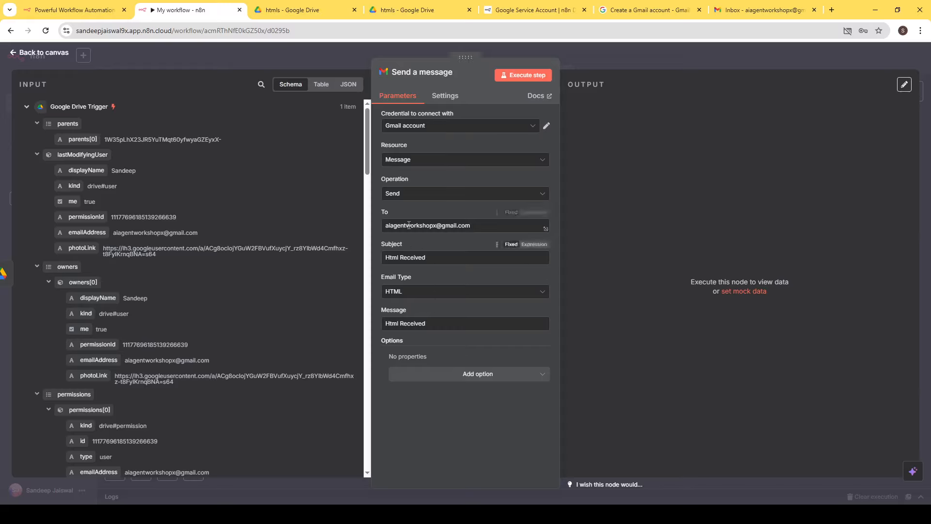
Step: Execute the Send a message step and check the newest "Html Received" email in the Gmail inbox
{"action": "left_click_drag", "start_coordinate": [385, 226], "coordinate": [436, 225]}
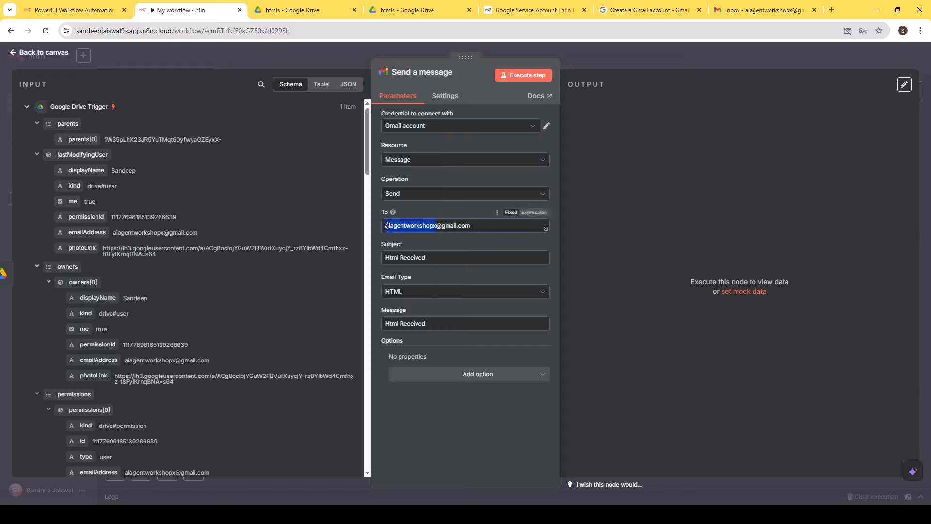
{"action": "left_click", "coordinate": [518, 82]}
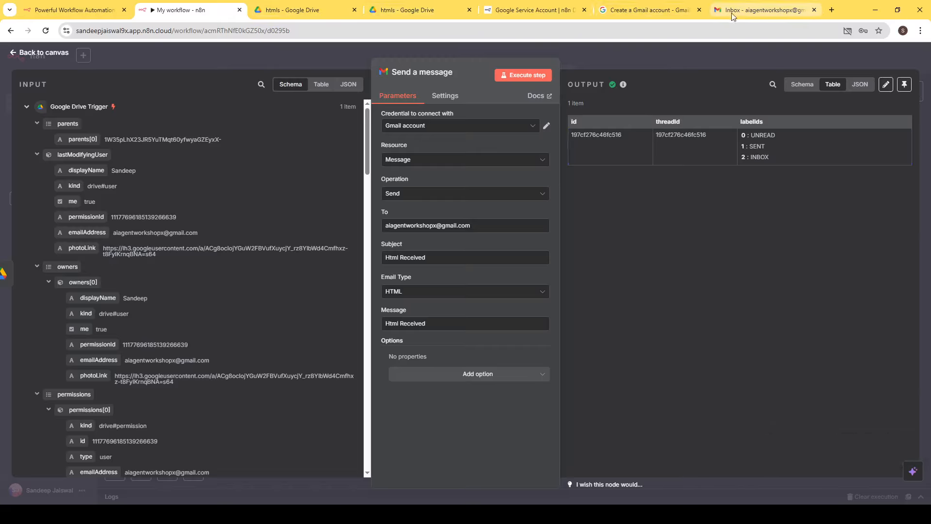
{"action": "left_click", "coordinate": [749, 14]}
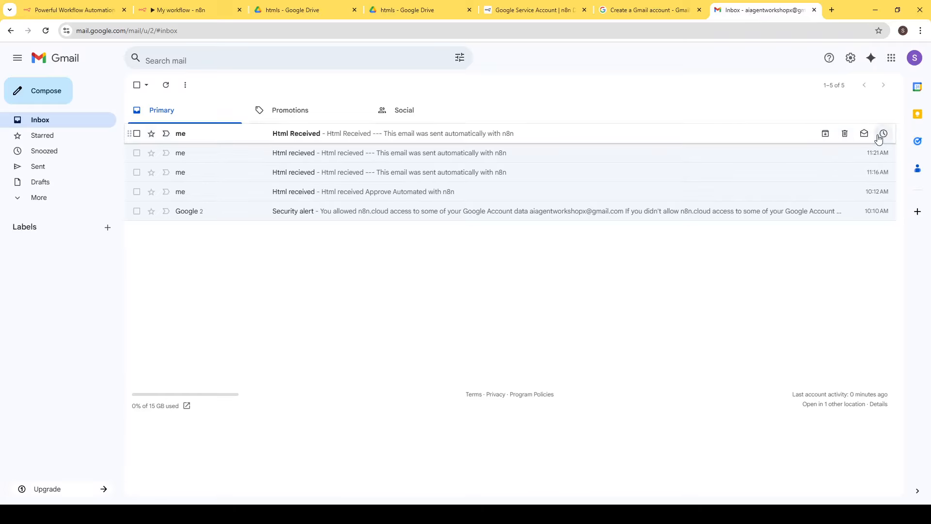
{"action": "left_click", "coordinate": [342, 134]}
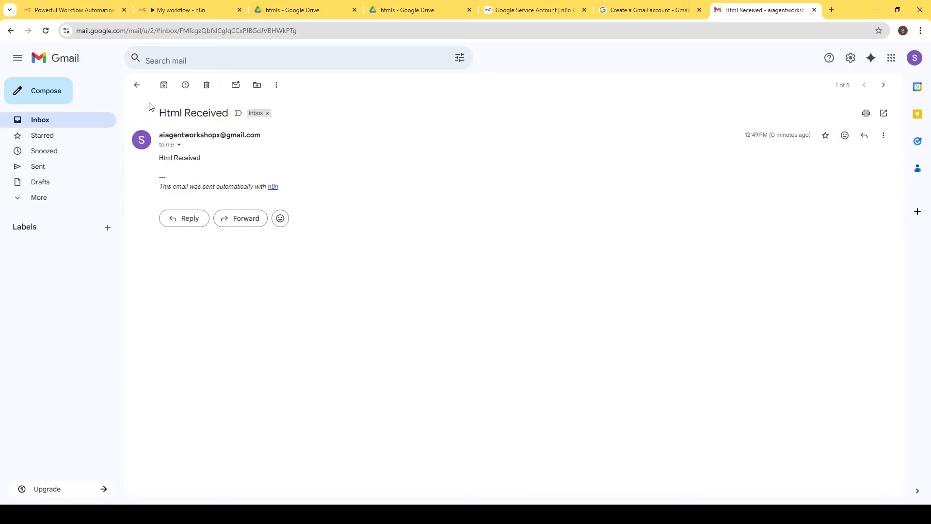
{"action": "left_click", "coordinate": [137, 85]}
Step: Return to the n8n workflow, close the Send a message node, and save the workflow
{"action": "left_click", "coordinate": [189, 10]}
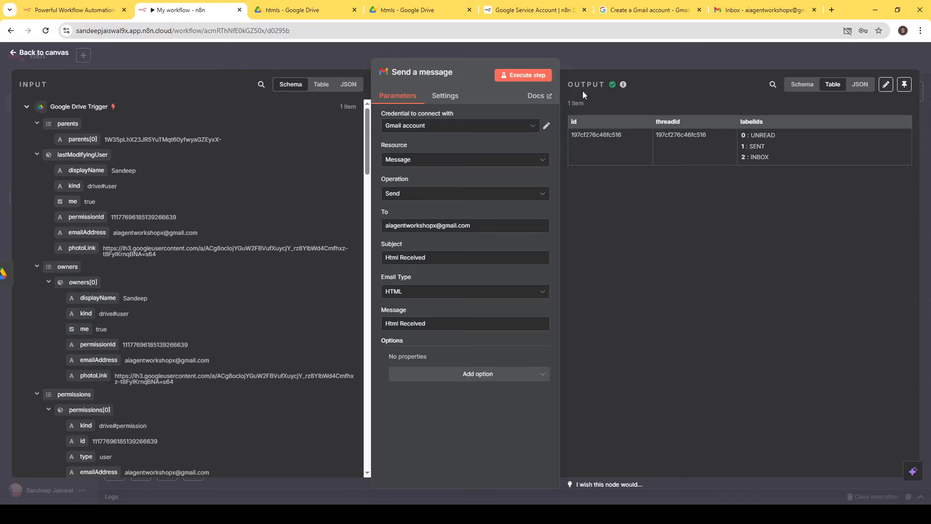
{"action": "left_click", "coordinate": [529, 53]}
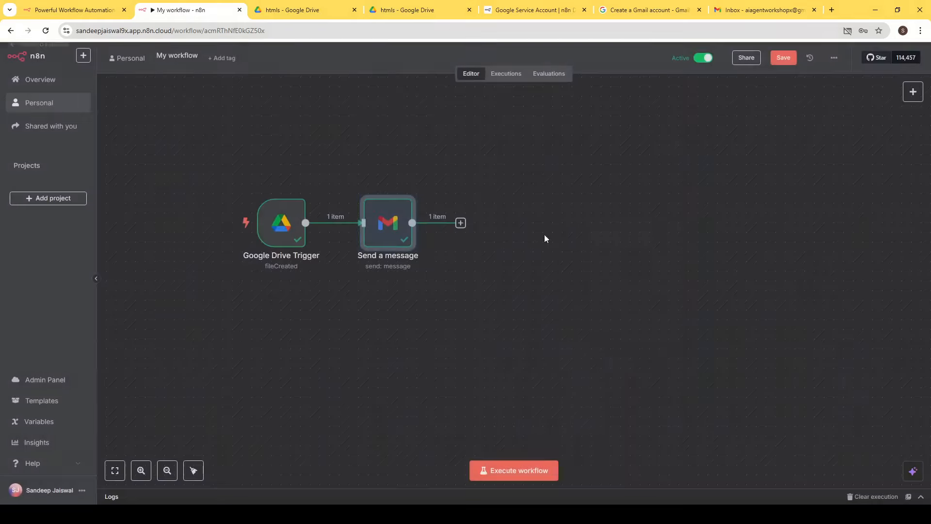
{"action": "left_click", "coordinate": [784, 58]}
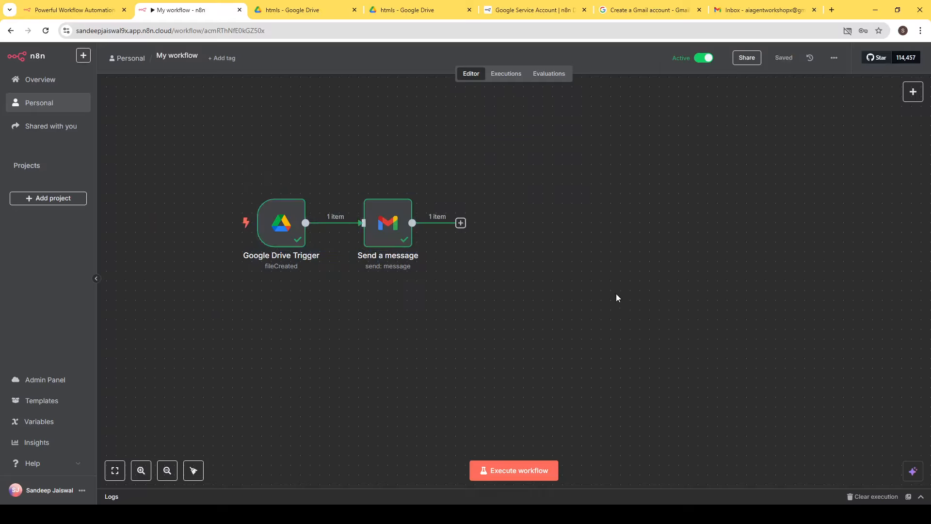
Step: Look at the Gmail inbox, then upload another HTML file from the computer into the Google Drive htmls folder
{"action": "left_click", "coordinate": [742, 8]}
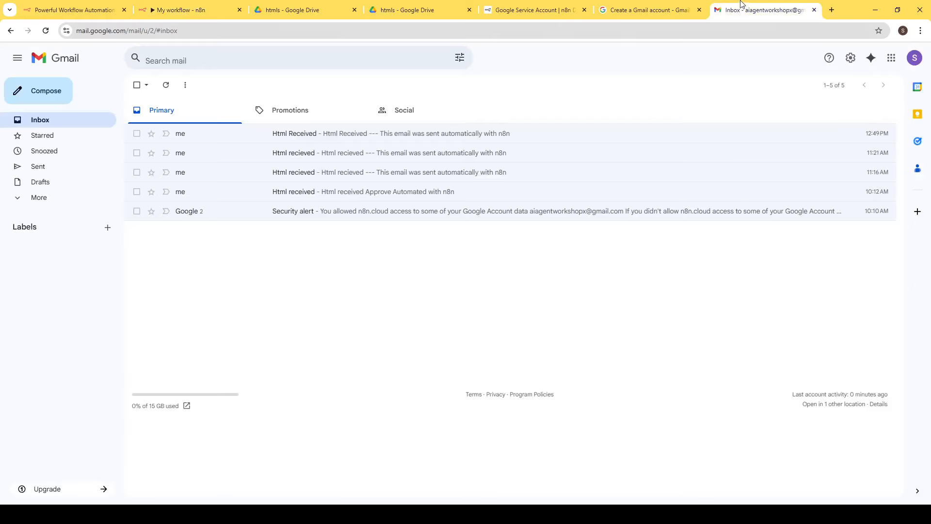
{"action": "left_click", "coordinate": [317, 16]}
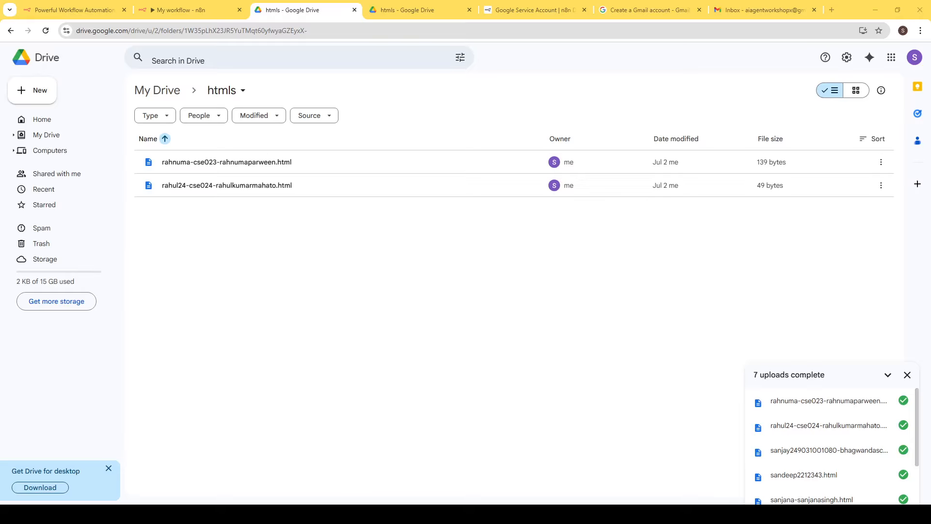
{"action": "left_click_drag", "start_coordinate": [443, 295], "coordinate": [413, 283]}
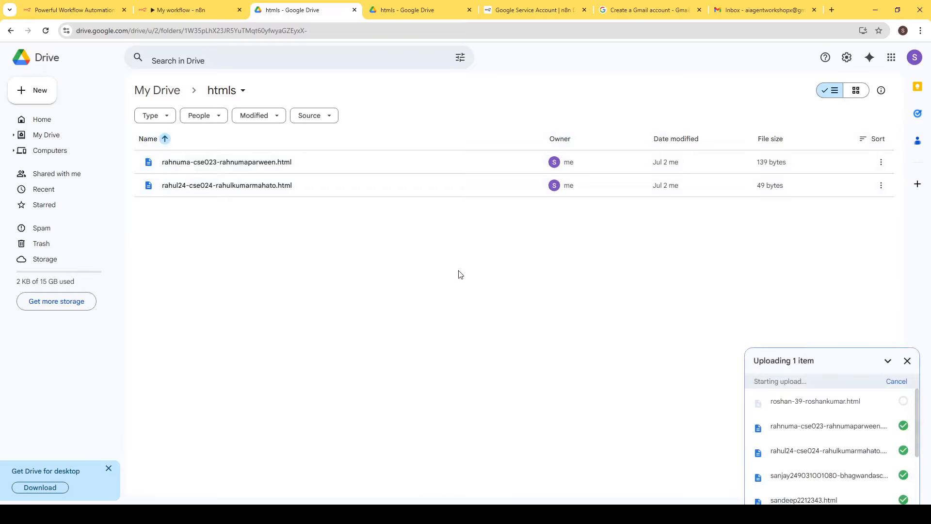
Step: Refresh the Gmail inbox to check for new workflow emails, then return to the n8n canvas and deselect the Send a message node
{"action": "left_click", "coordinate": [752, 10]}
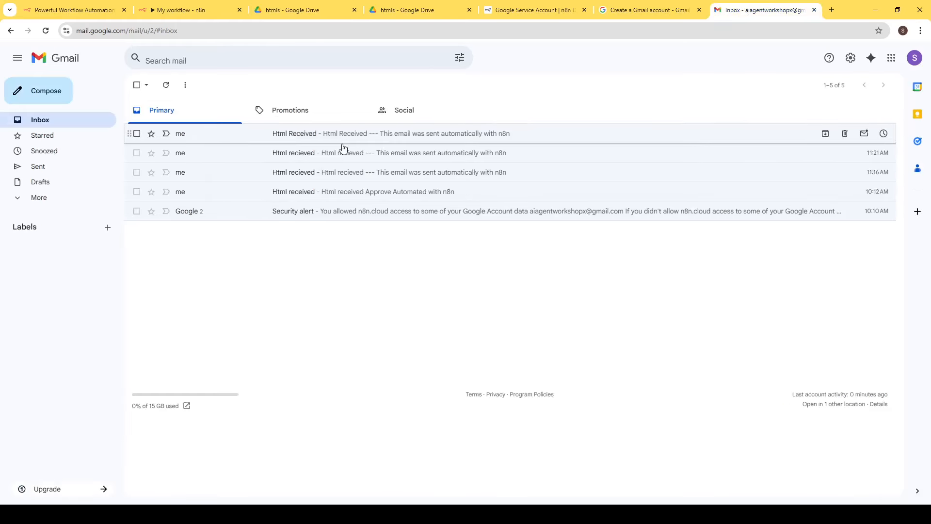
{"action": "left_click", "coordinate": [166, 85]}
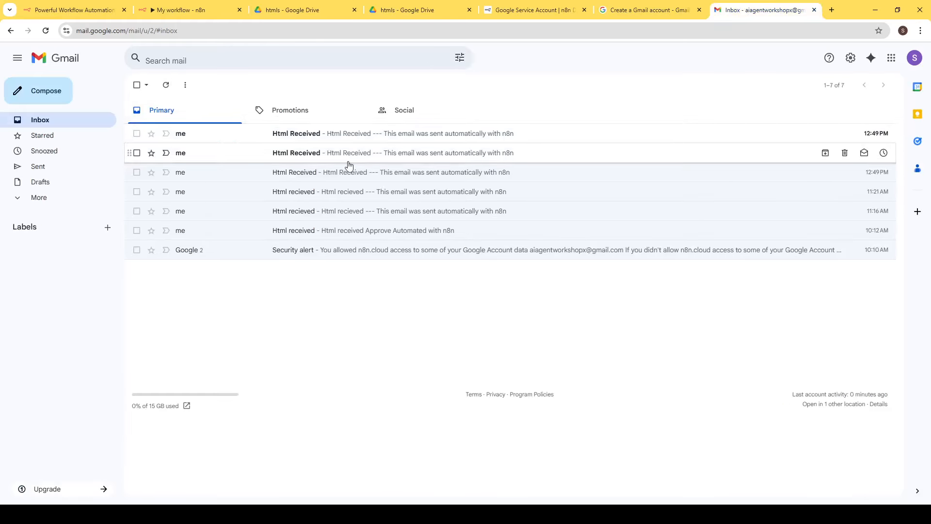
{"action": "key", "text": "ctrl+2"}
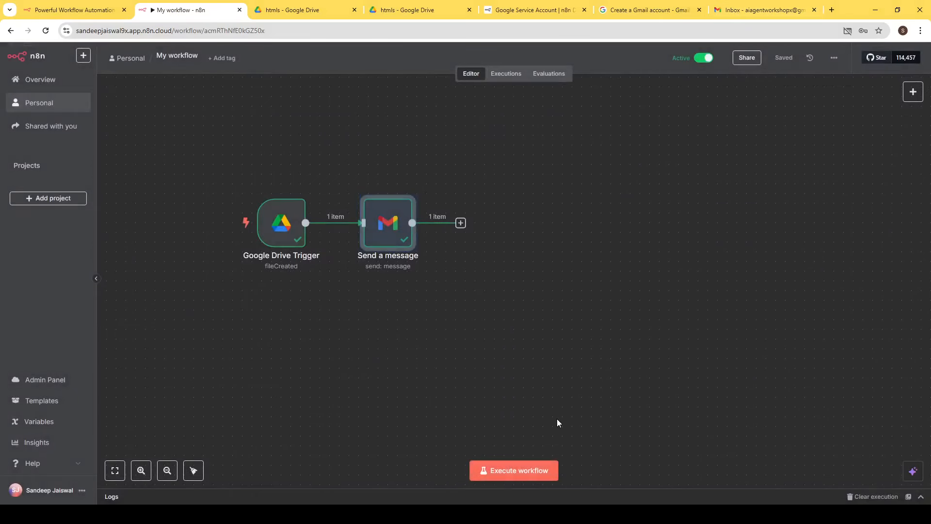
{"action": "left_click", "coordinate": [478, 304]}
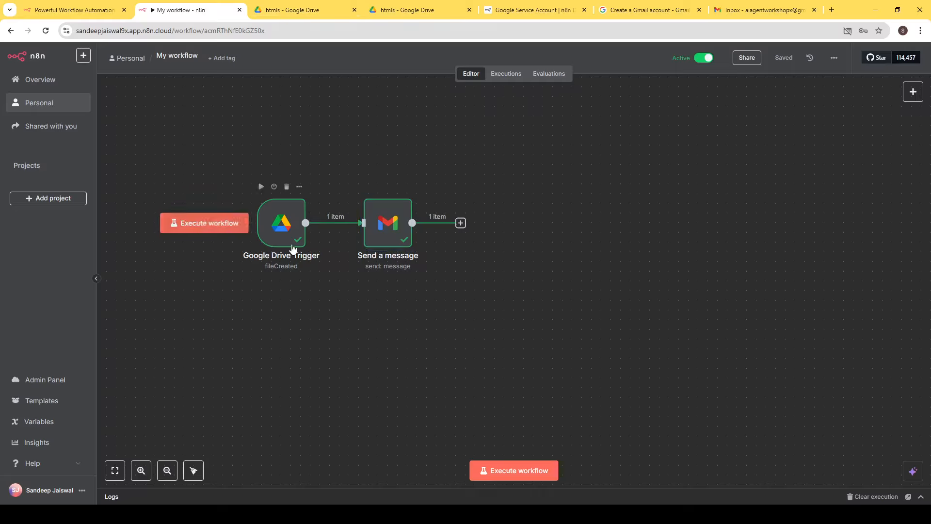
{"action": "mouse_move", "coordinate": [242, 264]}
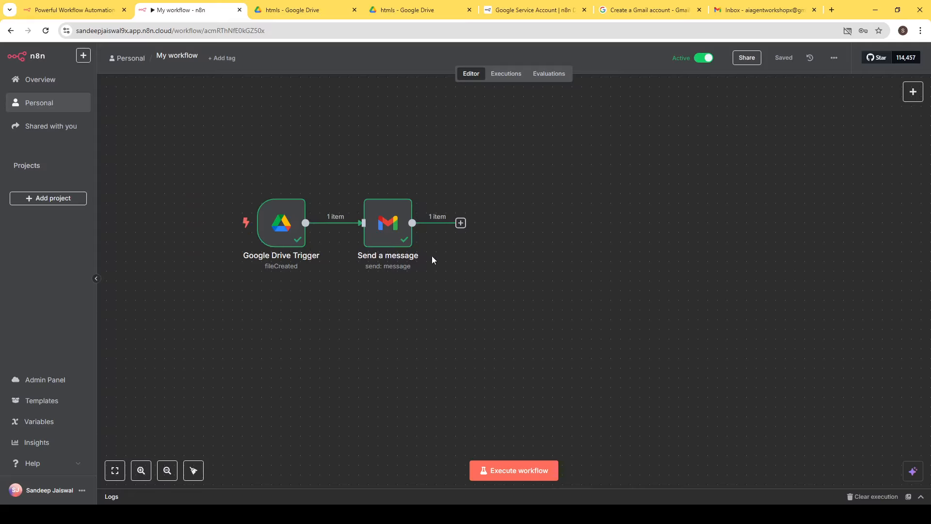
{"action": "mouse_move", "coordinate": [275, 232]}
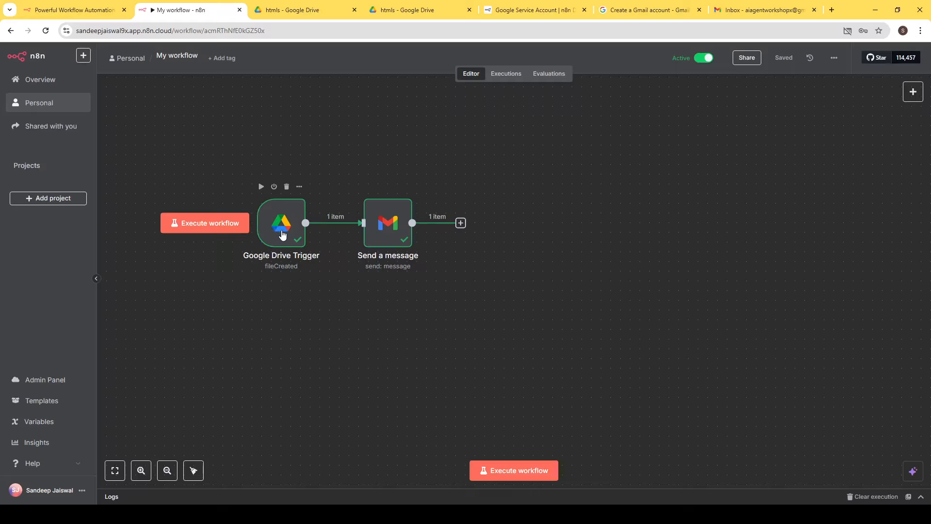